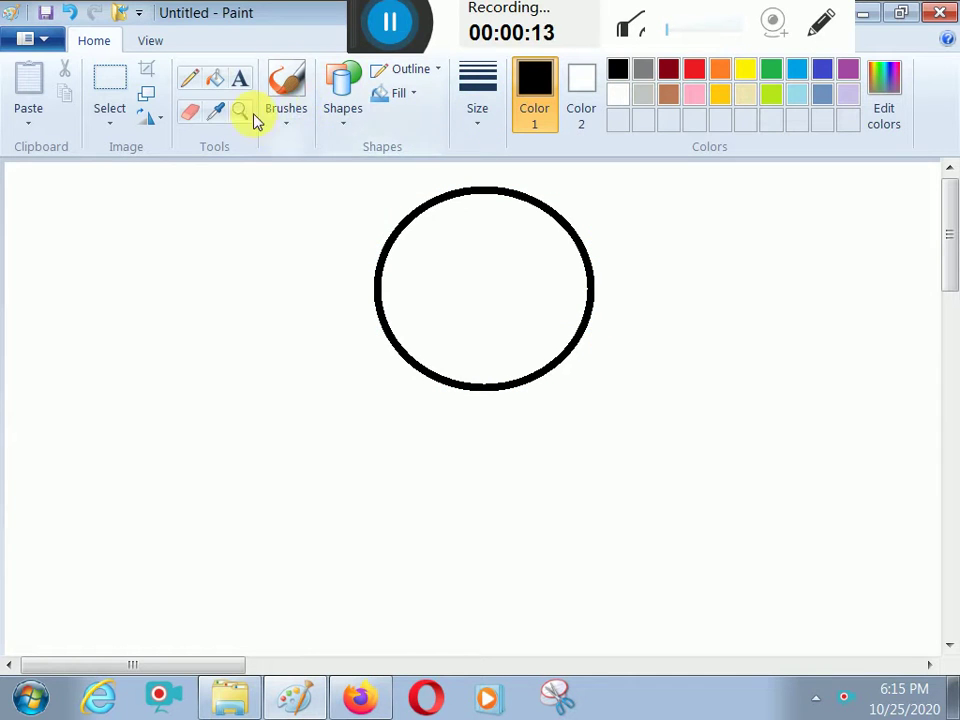
- Erase the lower part of the circle to leave an open-bottomed ice cream scoop
{"action": "left_click", "coordinate": [477, 112]}
{"action": "left_click", "coordinate": [534, 203]}
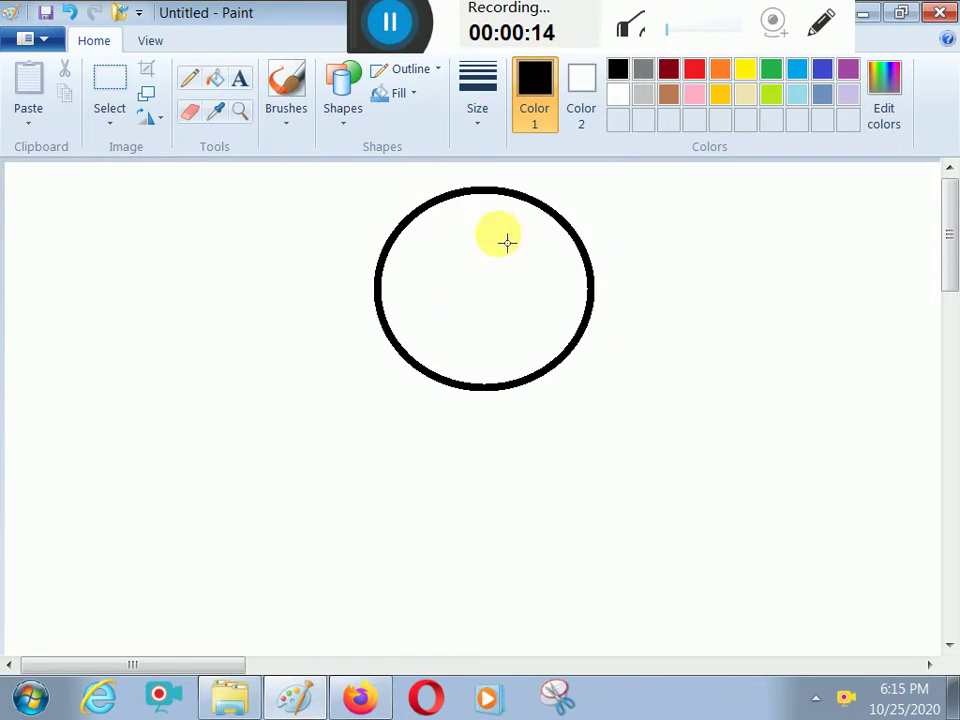
{"action": "left_click", "coordinate": [347, 125]}
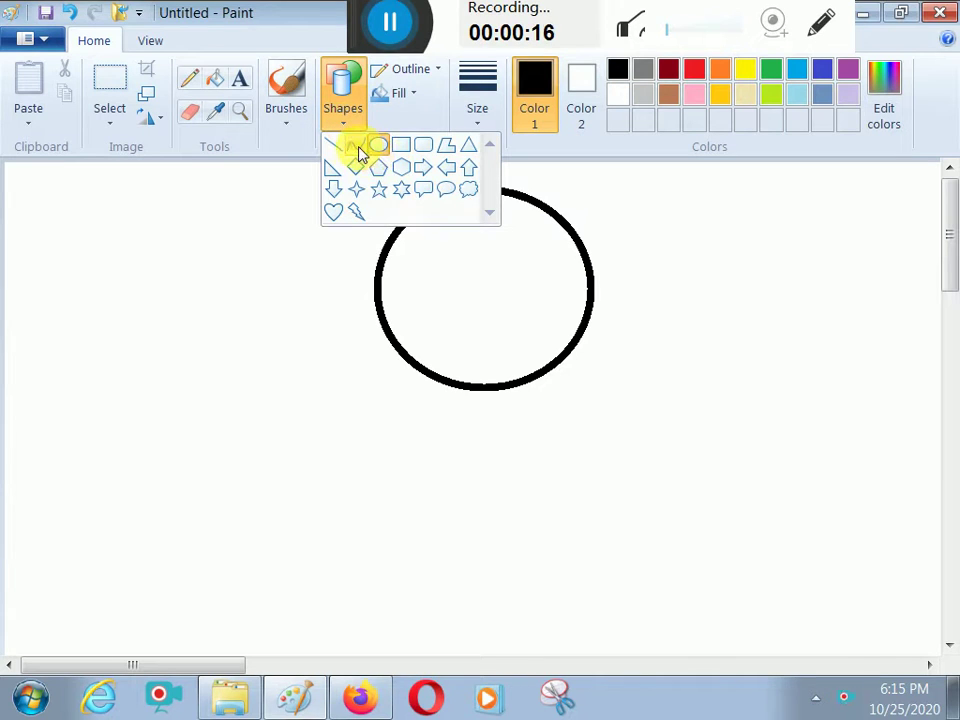
{"action": "left_click", "coordinate": [190, 112]}
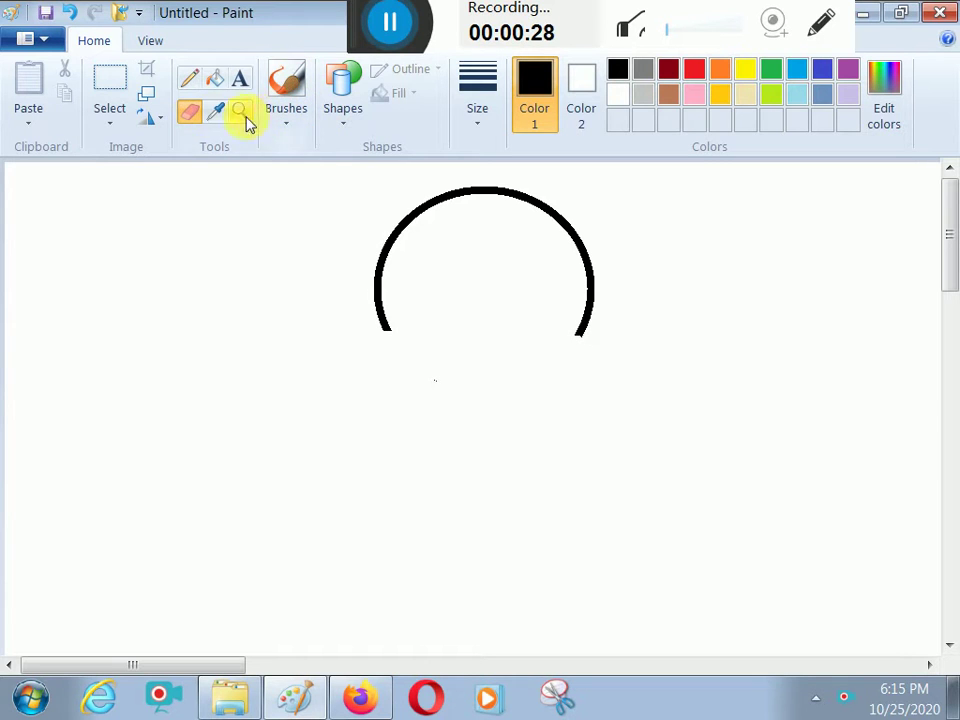
- Close the scoop's open bottom with a straight black line drawn with the Curve tool
{"action": "left_click", "coordinate": [347, 124]}
{"action": "left_click", "coordinate": [362, 144]}
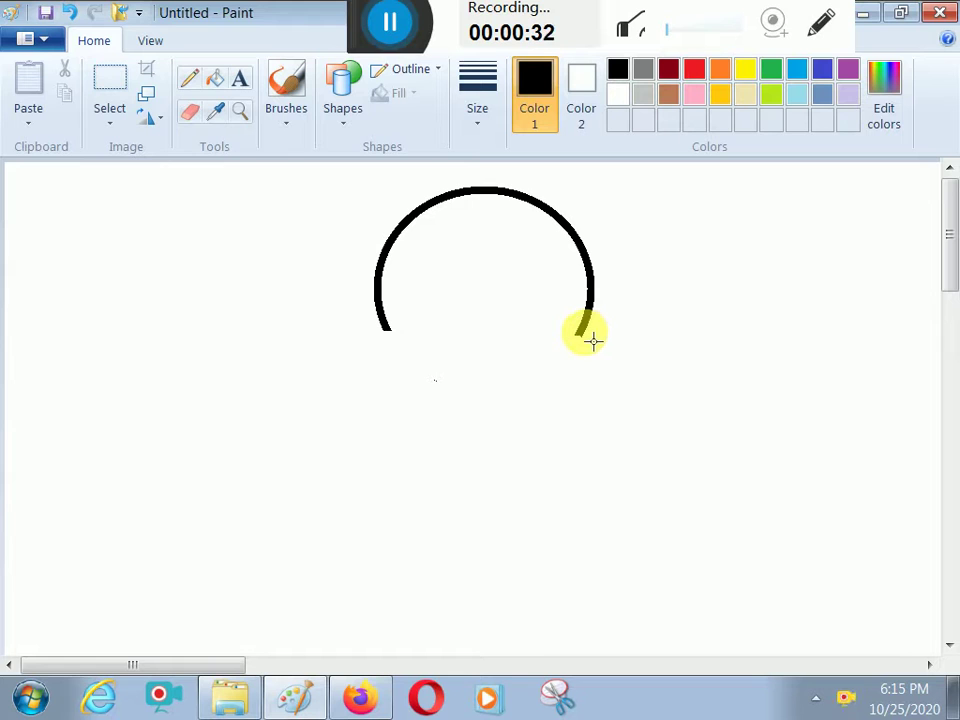
{"action": "left_click_drag", "start_coordinate": [585, 333], "coordinate": [384, 331]}
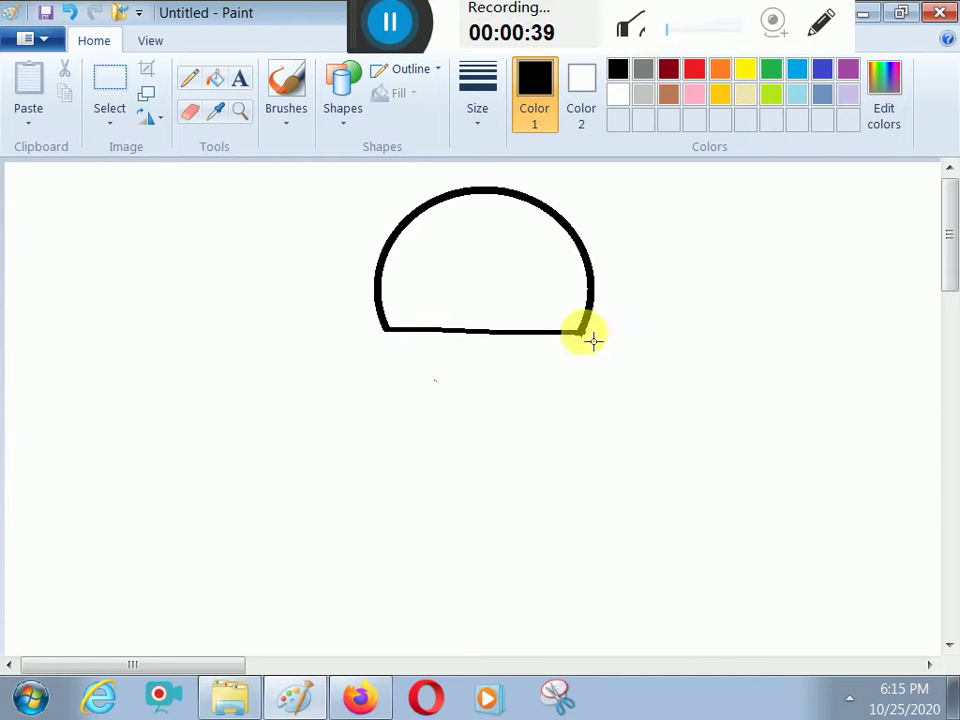
{"action": "left_click_drag", "start_coordinate": [593, 340], "coordinate": [507, 593]}
{"action": "left_click", "coordinate": [343, 108]}
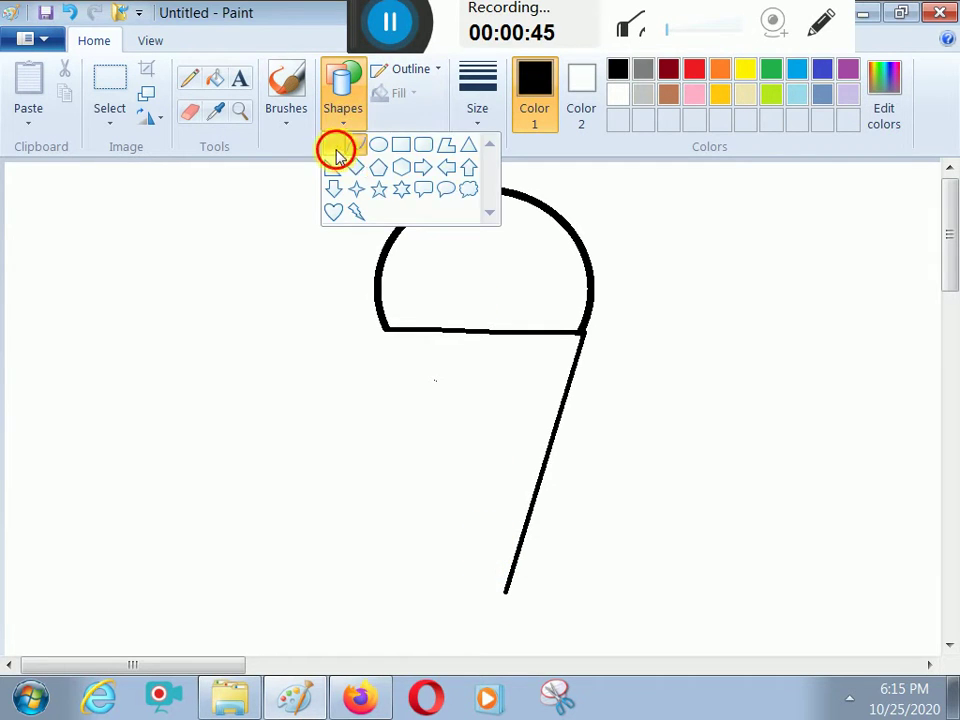
{"action": "left_click", "coordinate": [336, 152]}
{"action": "left_click_drag", "start_coordinate": [389, 331], "coordinate": [510, 598]}
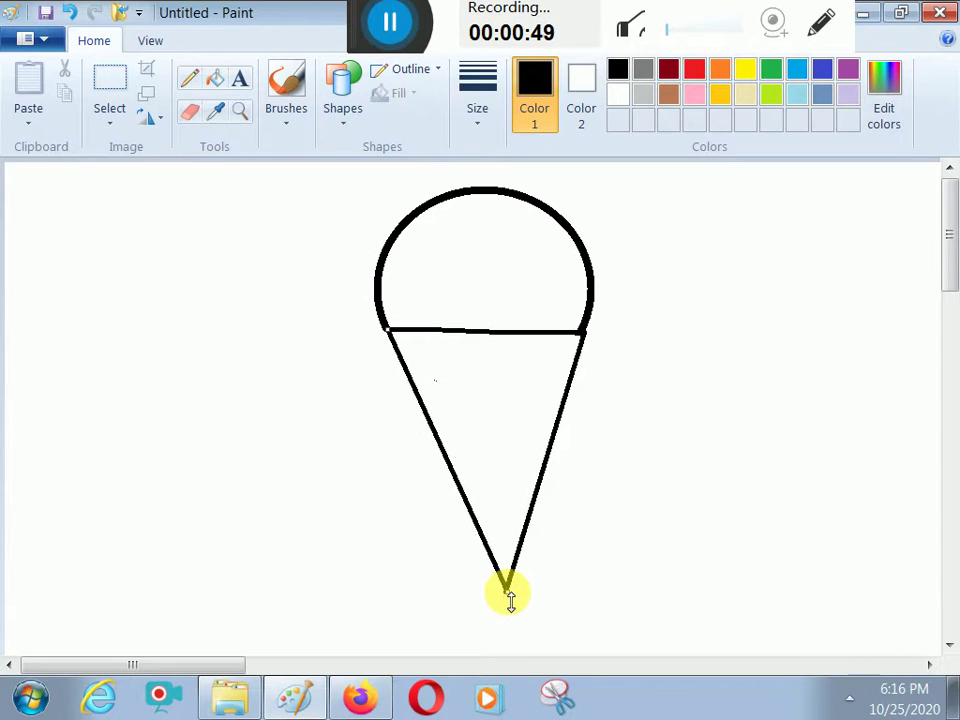
{"action": "left_click", "coordinate": [630, 369]}
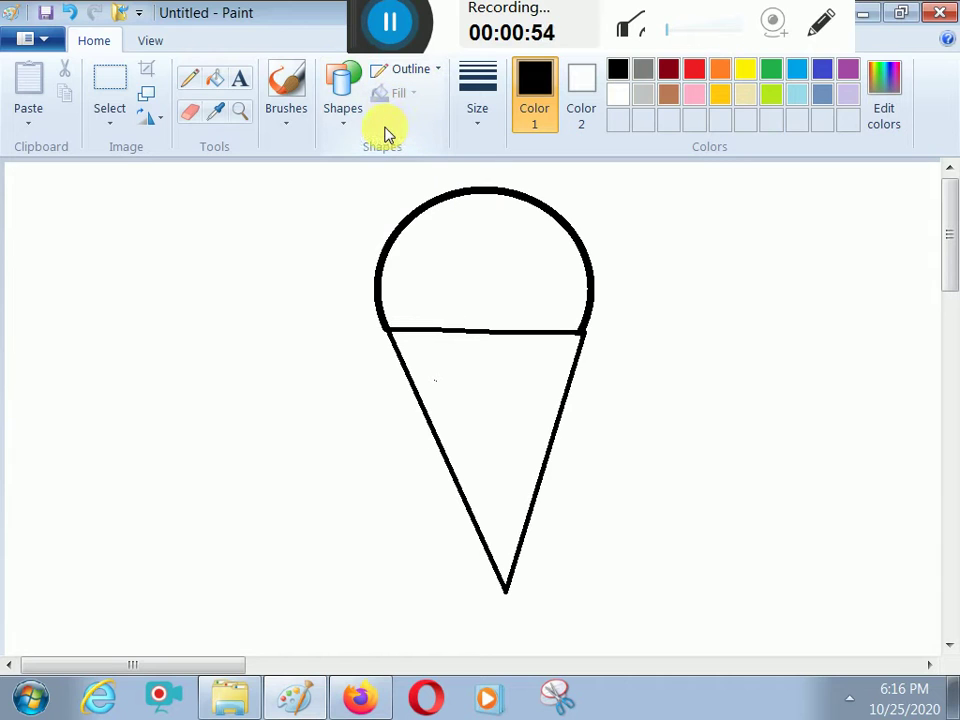
{"action": "left_click", "coordinate": [69, 12]}
{"action": "left_click", "coordinate": [69, 12]}
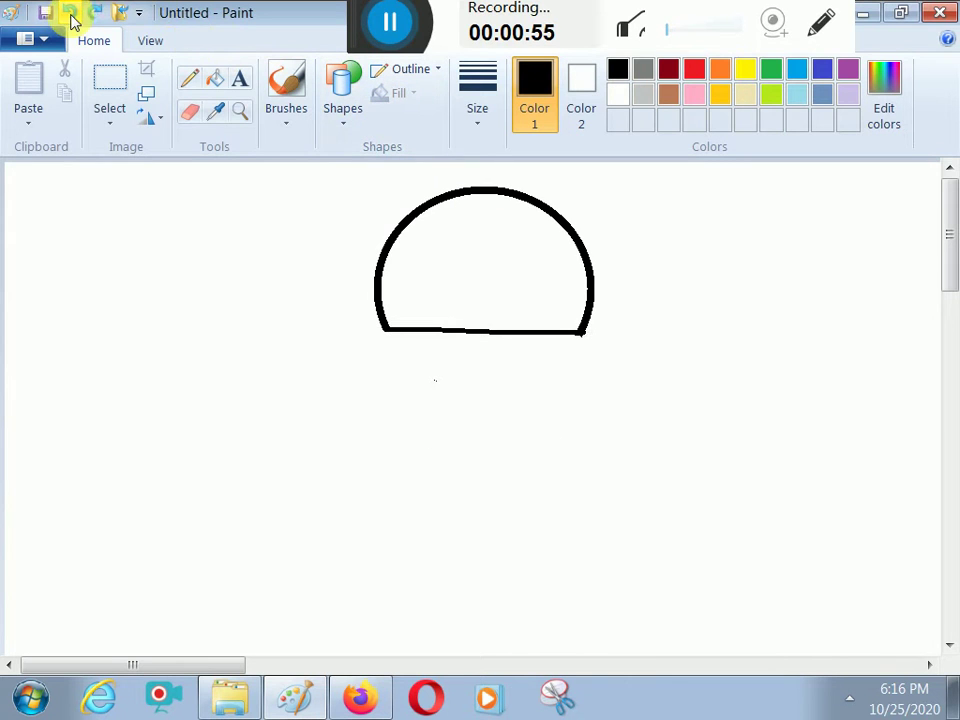
- Draw two straight black lines from the ends of the scoop's base, meeting at a point below to form the cone
{"action": "left_click", "coordinate": [290, 125]}
{"action": "left_click", "coordinate": [343, 125]}
{"action": "left_click", "coordinate": [333, 145]}
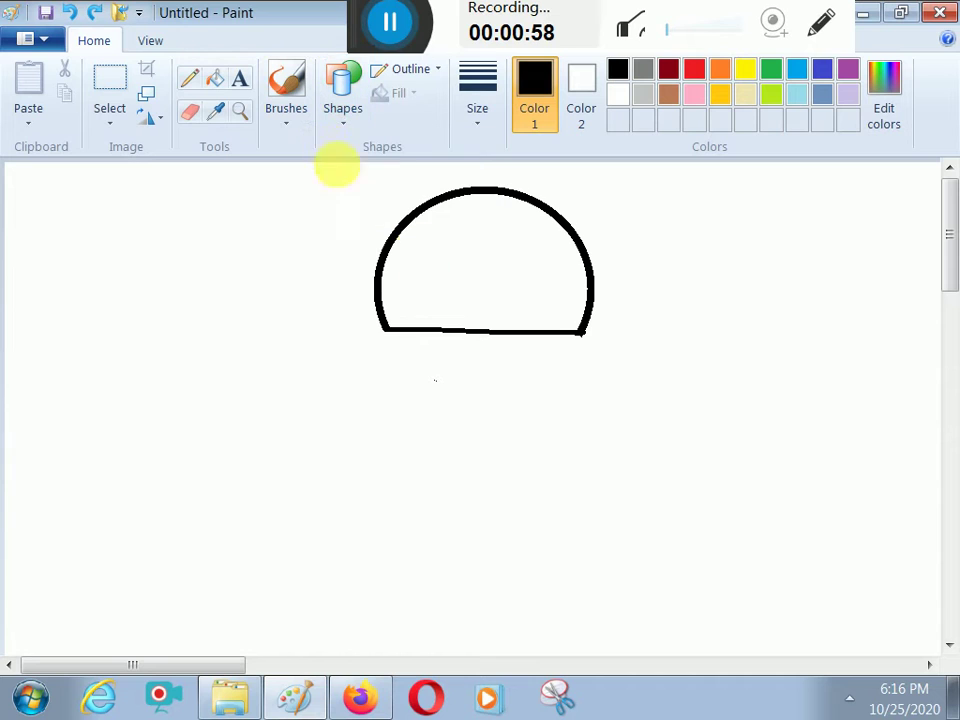
{"action": "left_click_drag", "start_coordinate": [582, 334], "coordinate": [498, 597]}
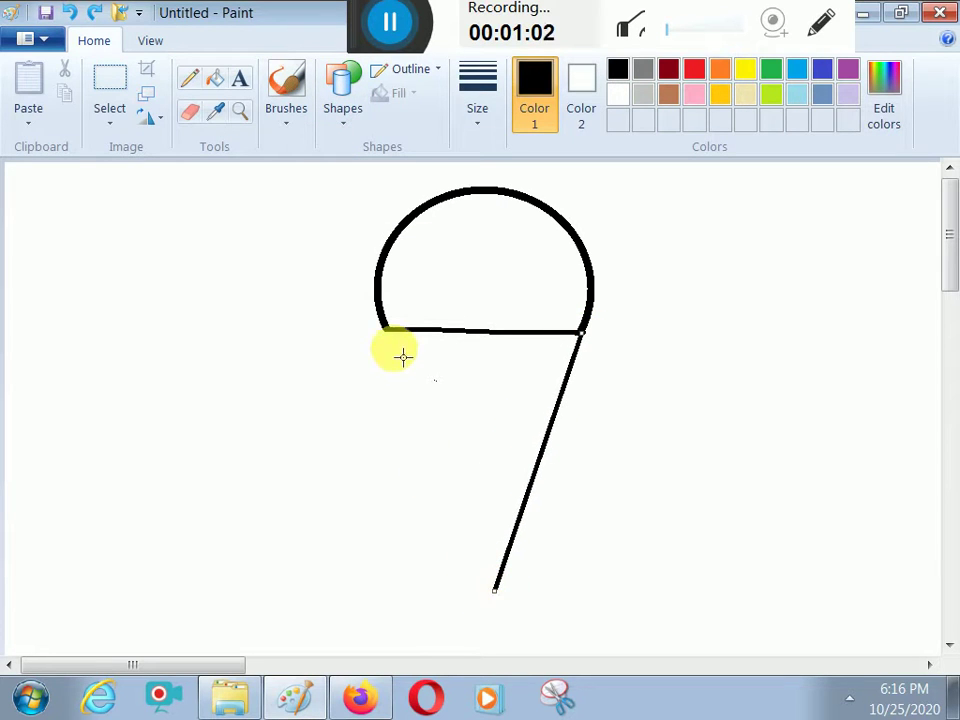
{"action": "left_click_drag", "start_coordinate": [396, 339], "coordinate": [494, 597]}
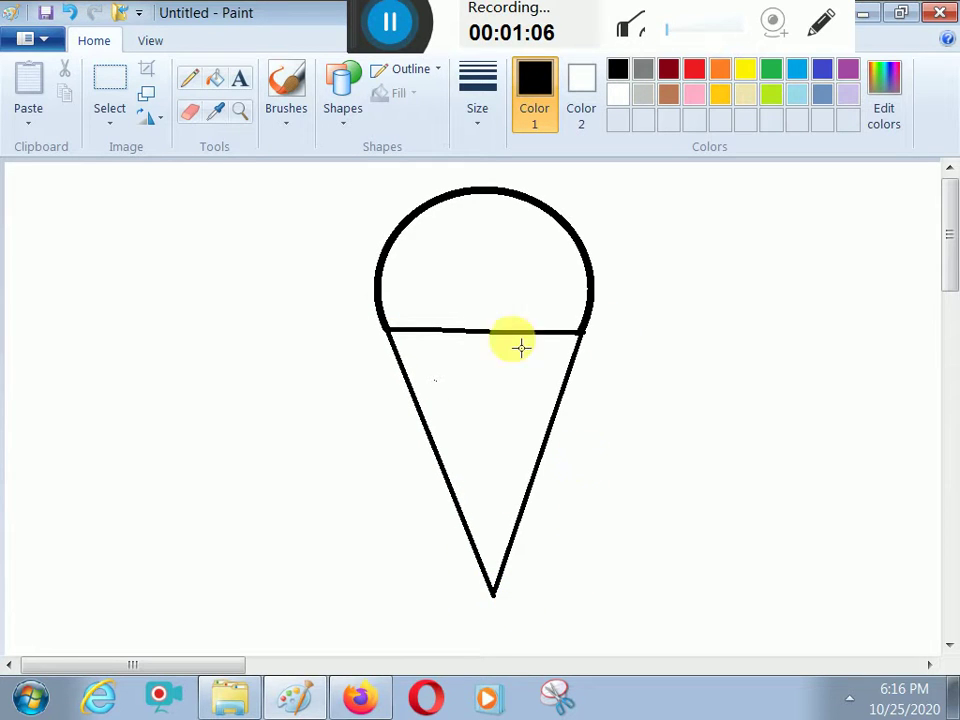
- Draw a small black circle in the left half of the scoop as the first eye
{"action": "left_click", "coordinate": [332, 122]}
{"action": "left_click", "coordinate": [378, 145]}
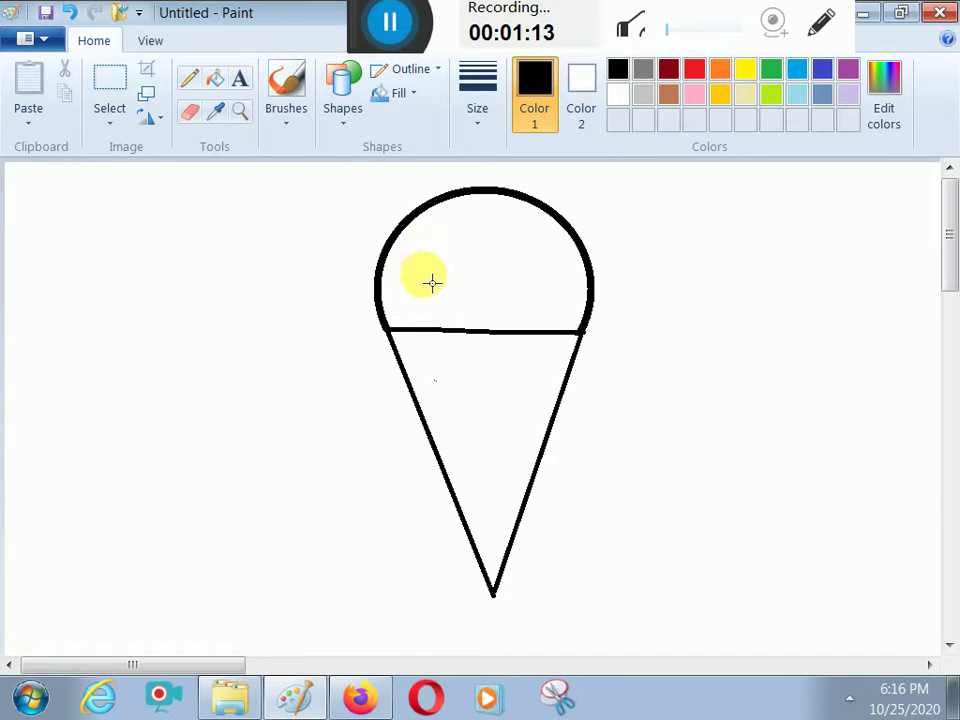
{"action": "left_click_drag", "start_coordinate": [412, 282], "coordinate": [468, 336]}
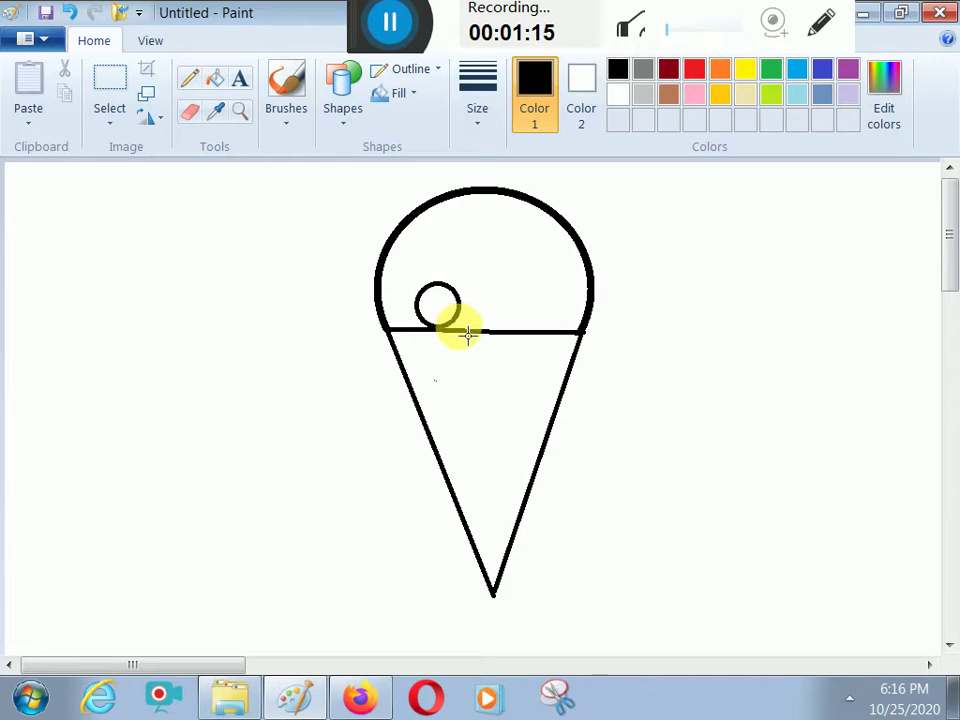
{"action": "key", "text": "ctrl+z"}
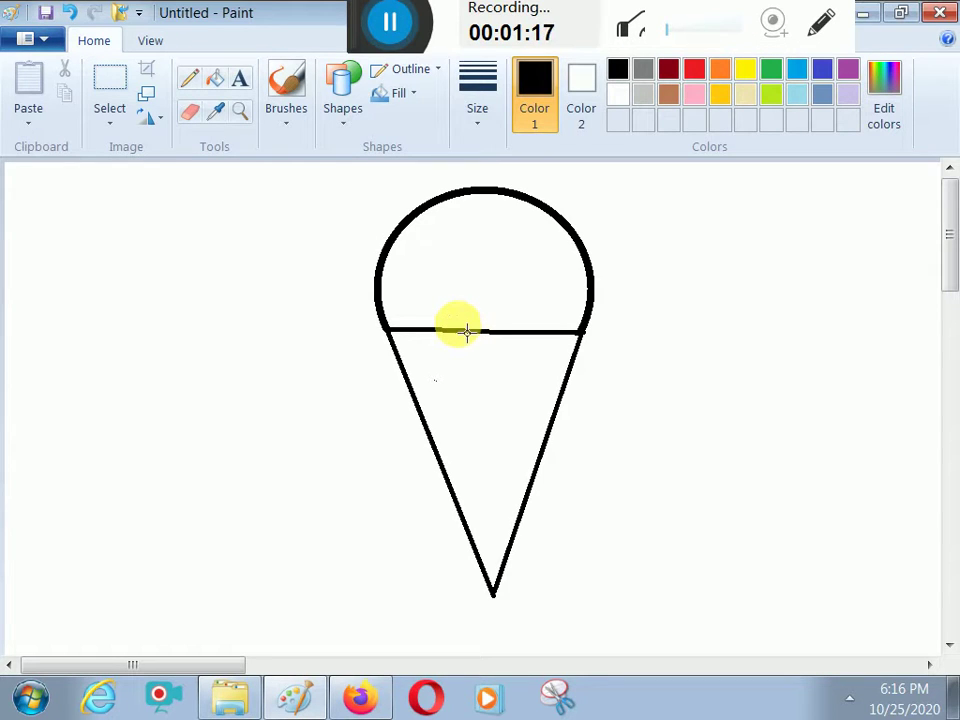
{"action": "left_click_drag", "start_coordinate": [418, 260], "coordinate": [535, 315]}
{"action": "key", "text": "ctrl+z"}
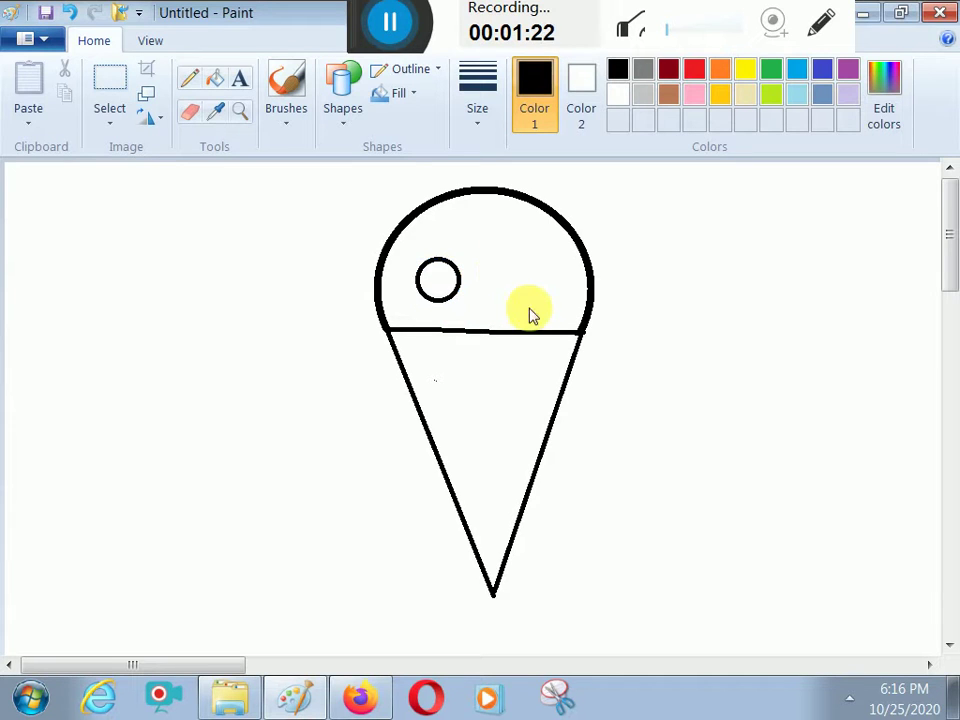
- Draw a matching circle in the right half of the scoop as the second eye
{"action": "left_click_drag", "start_coordinate": [505, 262], "coordinate": [551, 306]}
{"action": "left_click_drag", "start_coordinate": [526, 264], "coordinate": [544, 285]}
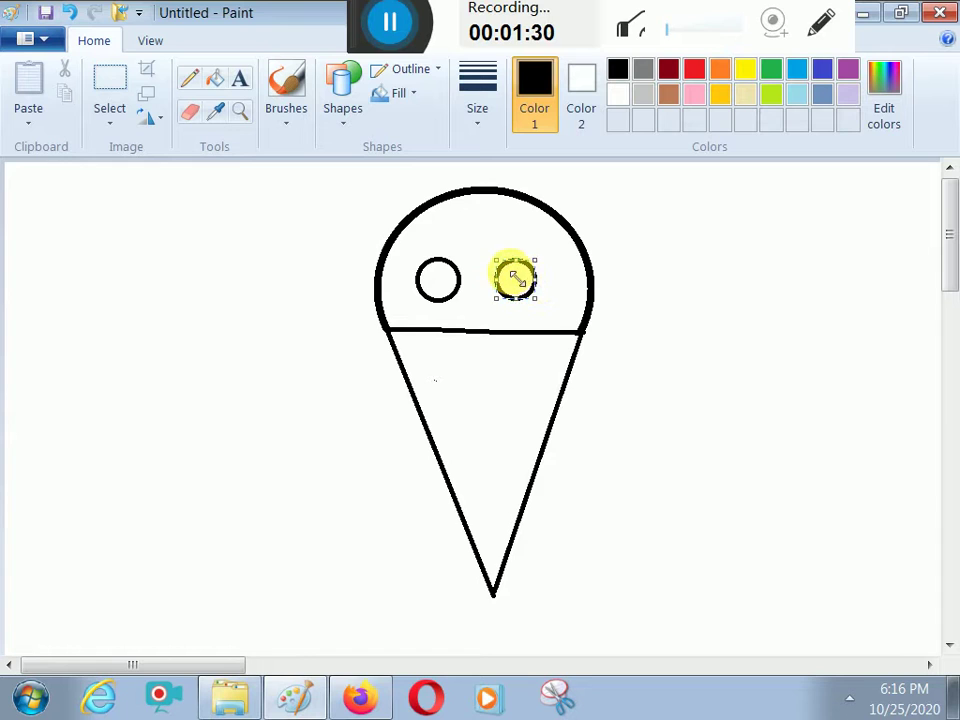
{"action": "left_click_drag", "start_coordinate": [525, 289], "coordinate": [447, 287]}
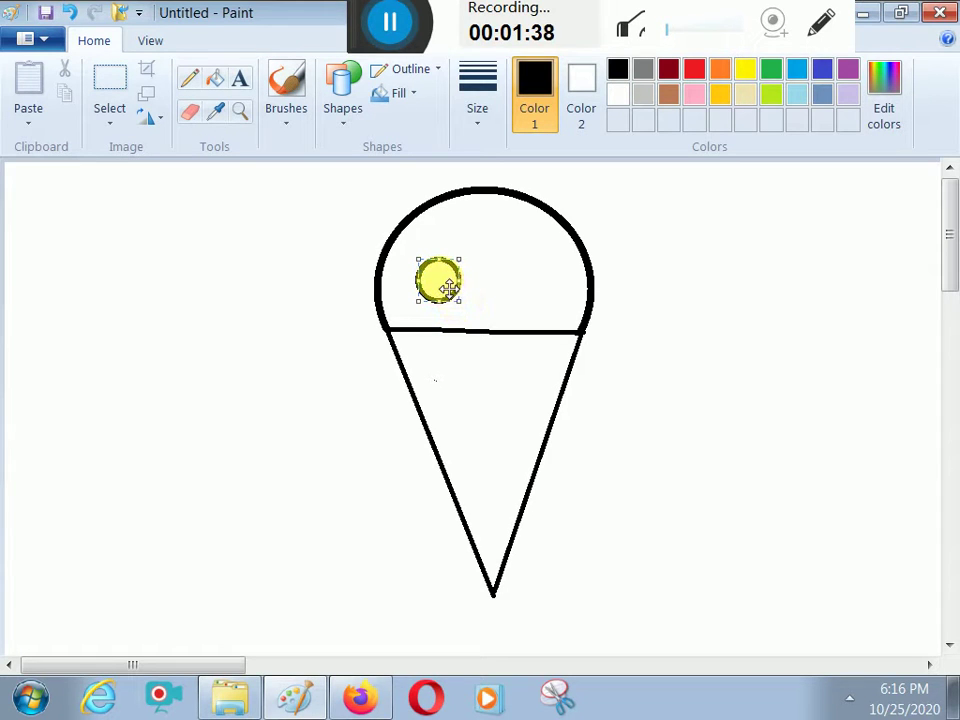
{"action": "left_click_drag", "start_coordinate": [437, 281], "coordinate": [526, 290]}
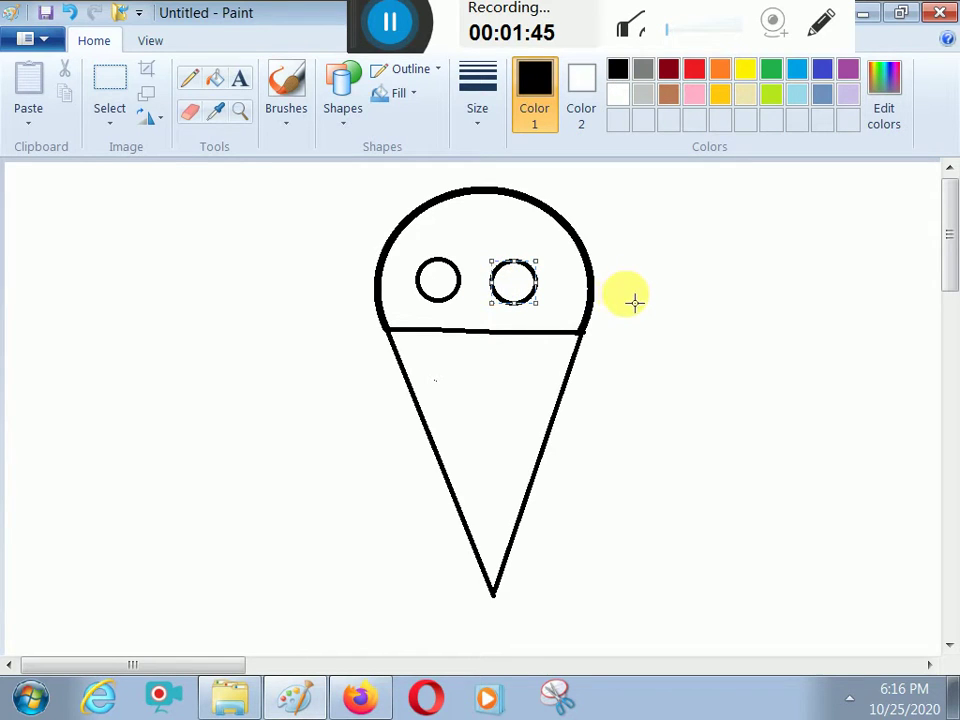
{"action": "left_click", "coordinate": [619, 276]}
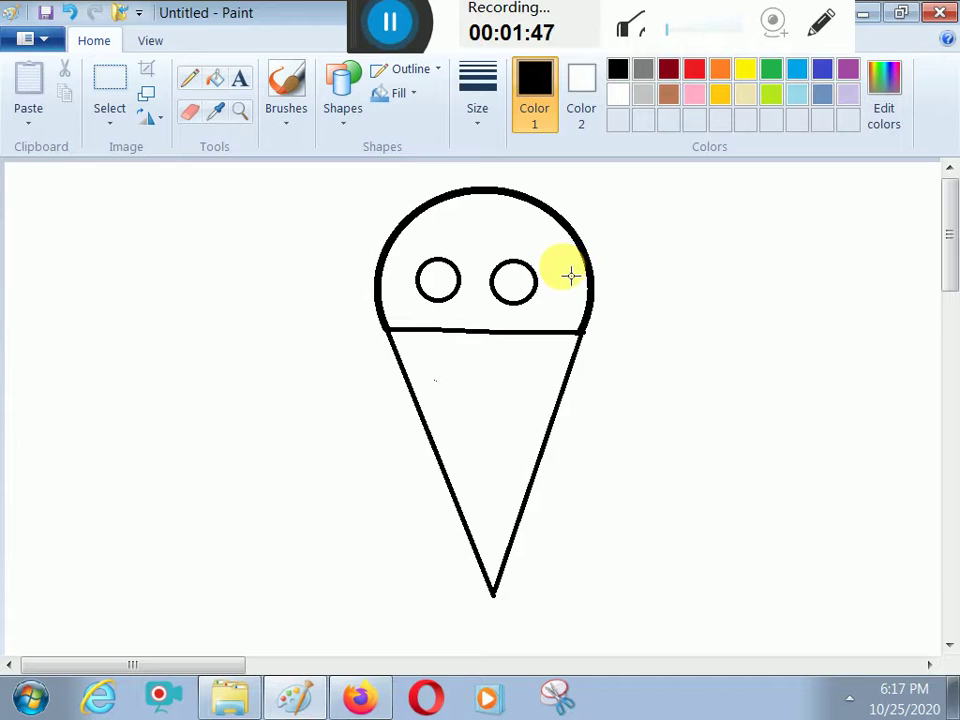
- Draw a larger oval and a tiny circle inside each eye as highlights
{"action": "left_click_drag", "start_coordinate": [495, 270], "coordinate": [528, 307]}
{"action": "left_click", "coordinate": [649, 313]}
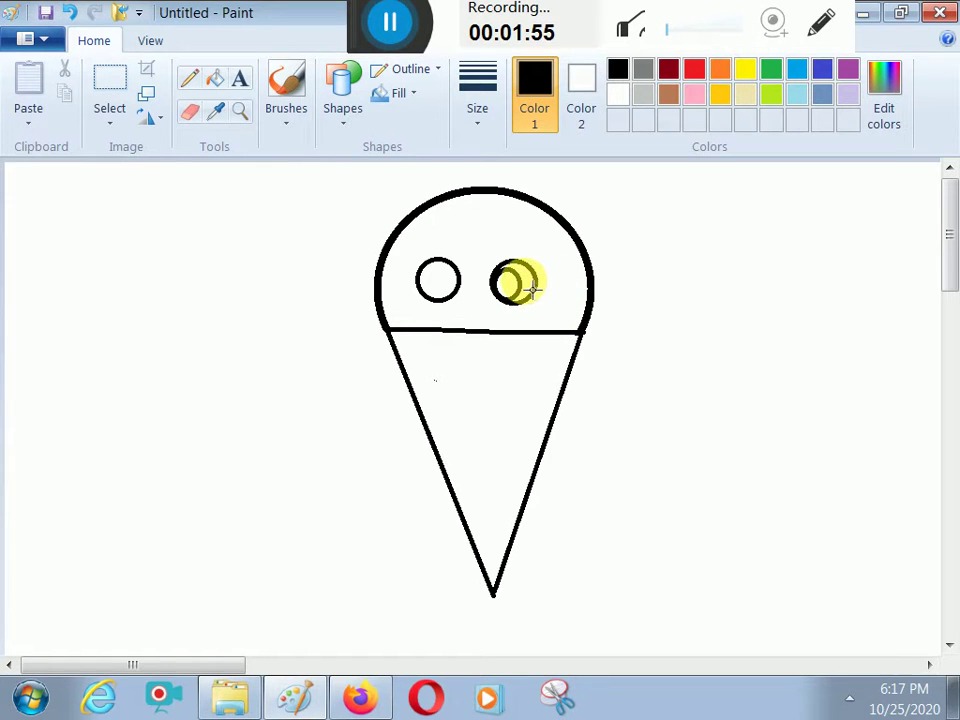
{"action": "left_click_drag", "start_coordinate": [532, 287], "coordinate": [543, 296]}
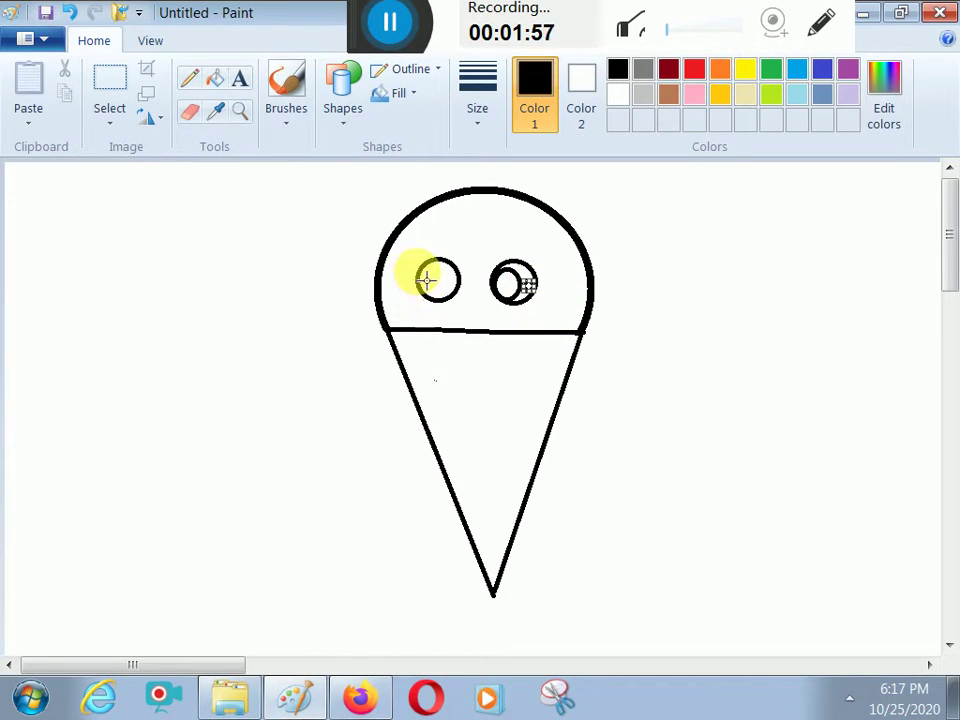
{"action": "left_click_drag", "start_coordinate": [433, 279], "coordinate": [453, 303]}
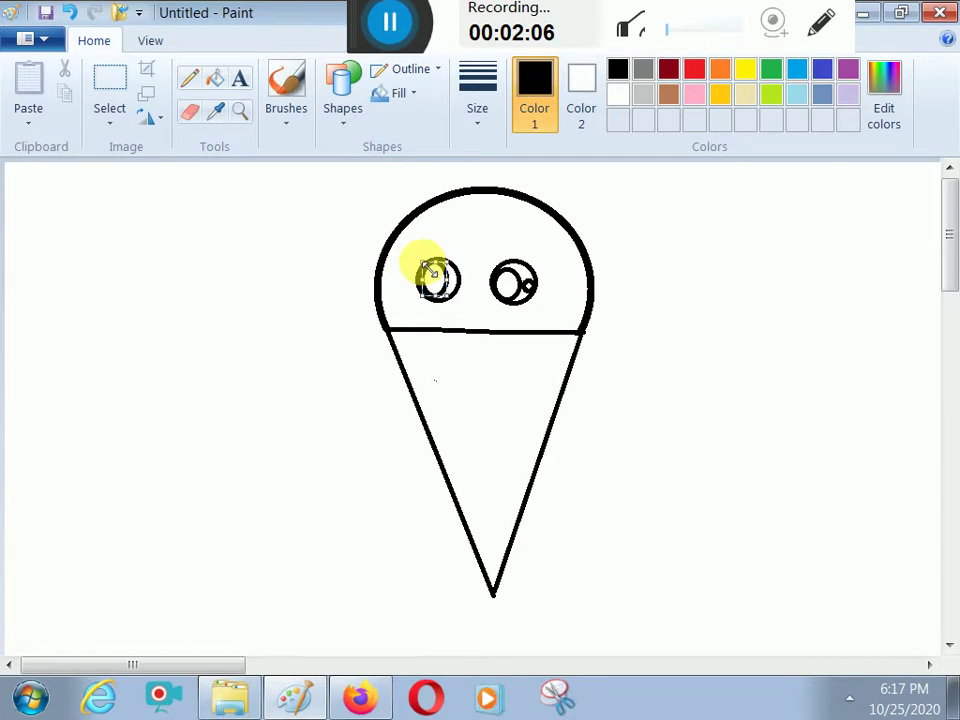
{"action": "left_click_drag", "start_coordinate": [433, 274], "coordinate": [461, 286]}
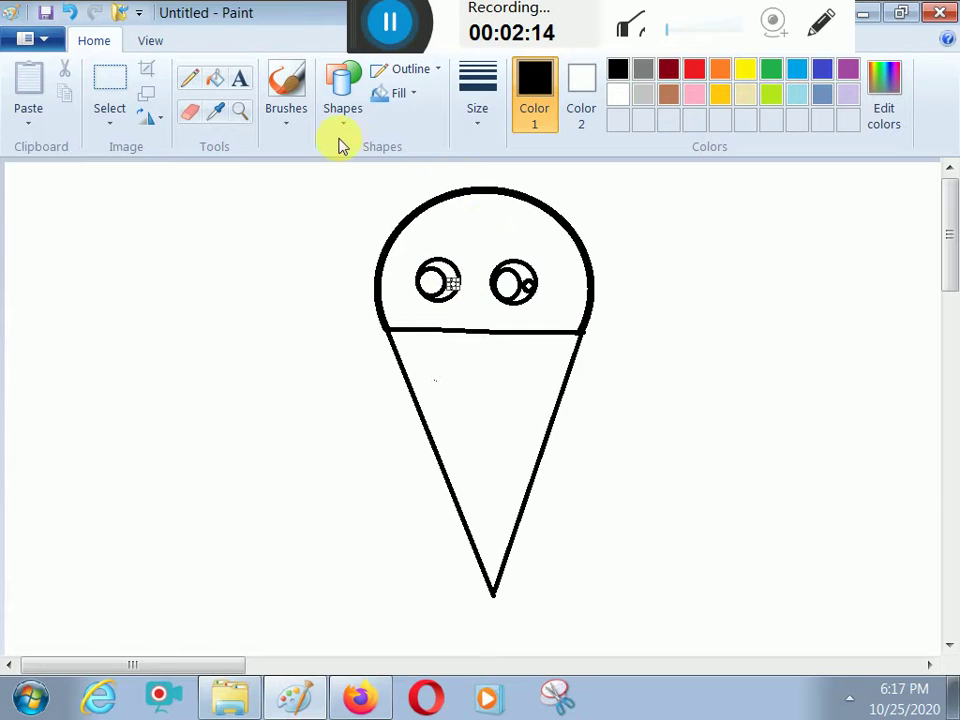
- Fill both eyes with black around the oval and circle highlights
{"action": "left_click", "coordinate": [216, 79]}
{"action": "left_click", "coordinate": [452, 275]}
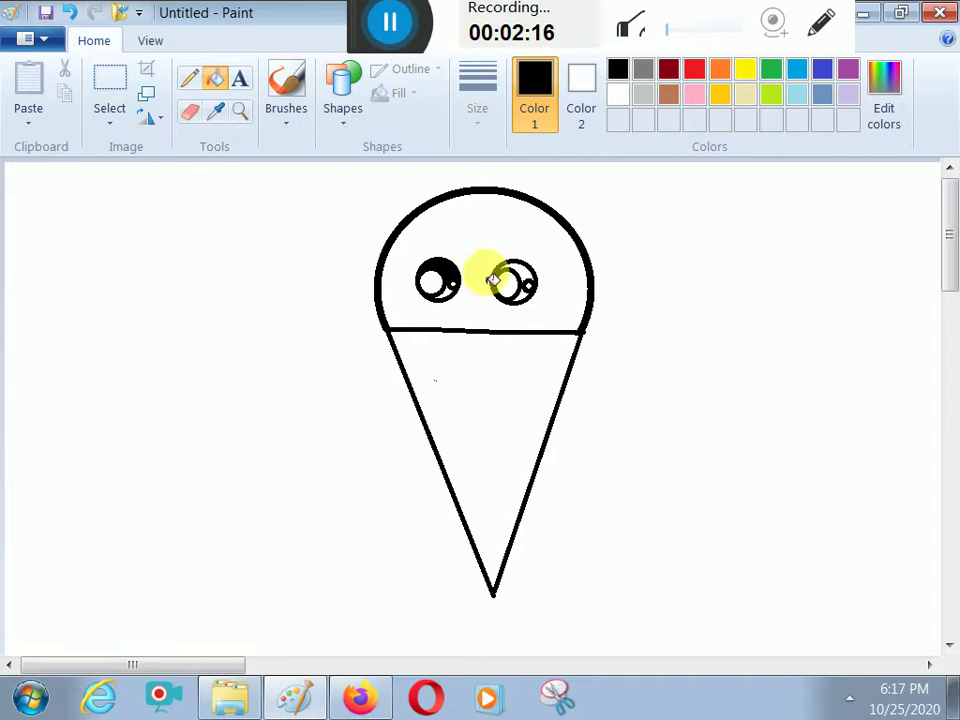
{"action": "left_click", "coordinate": [530, 277]}
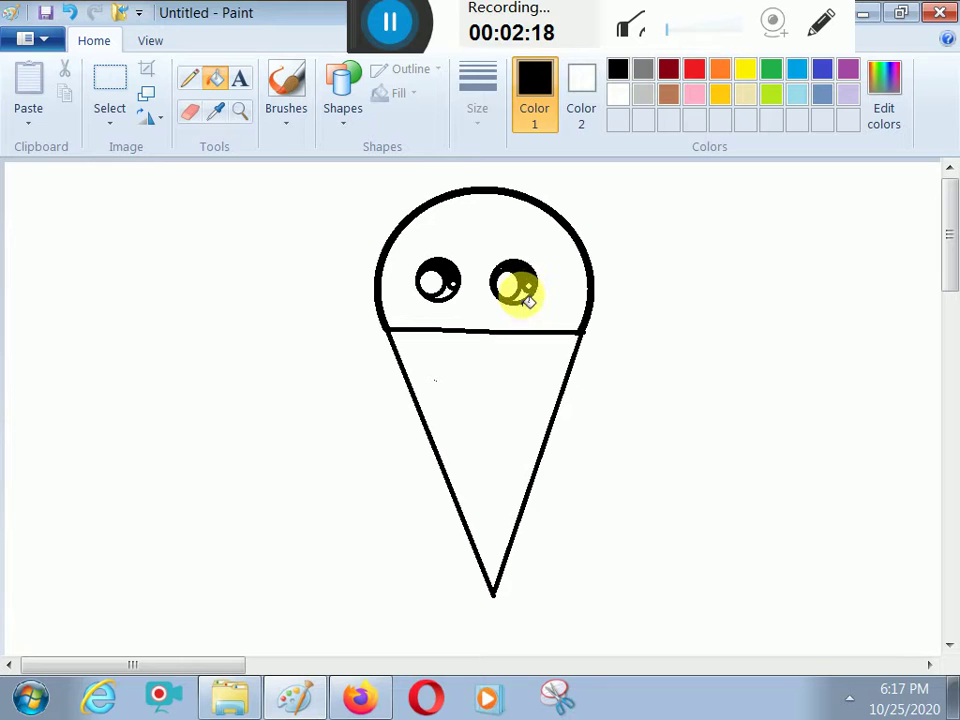
{"action": "left_click", "coordinate": [522, 297]}
{"action": "left_click", "coordinate": [447, 294]}
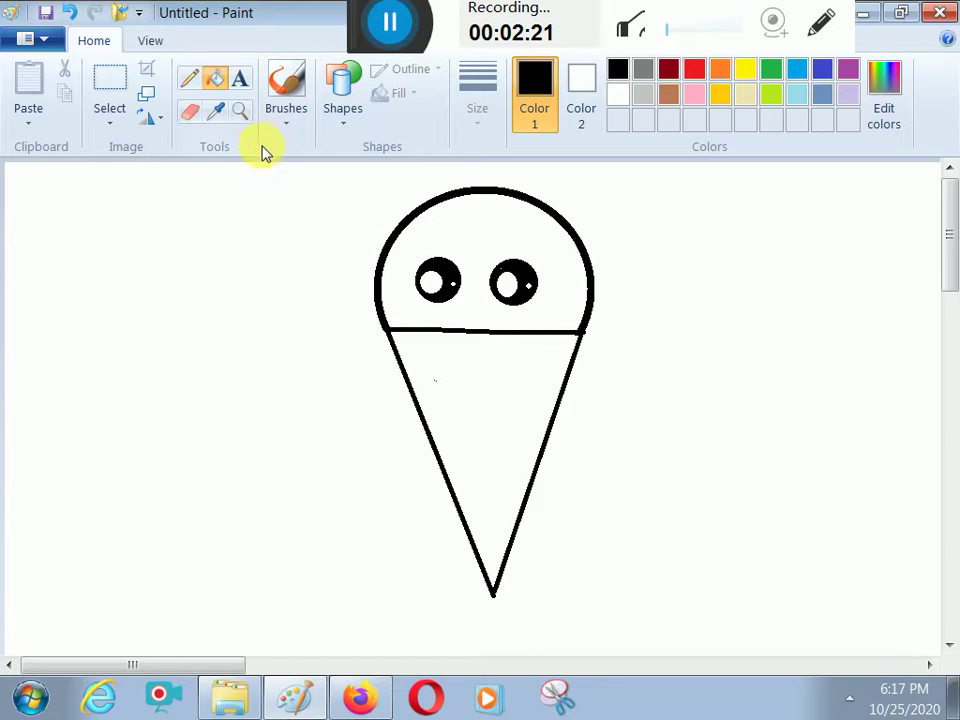
- Draw a small upward-curving smile between and just below the eyes with the Curve tool
{"action": "left_click", "coordinate": [346, 125]}
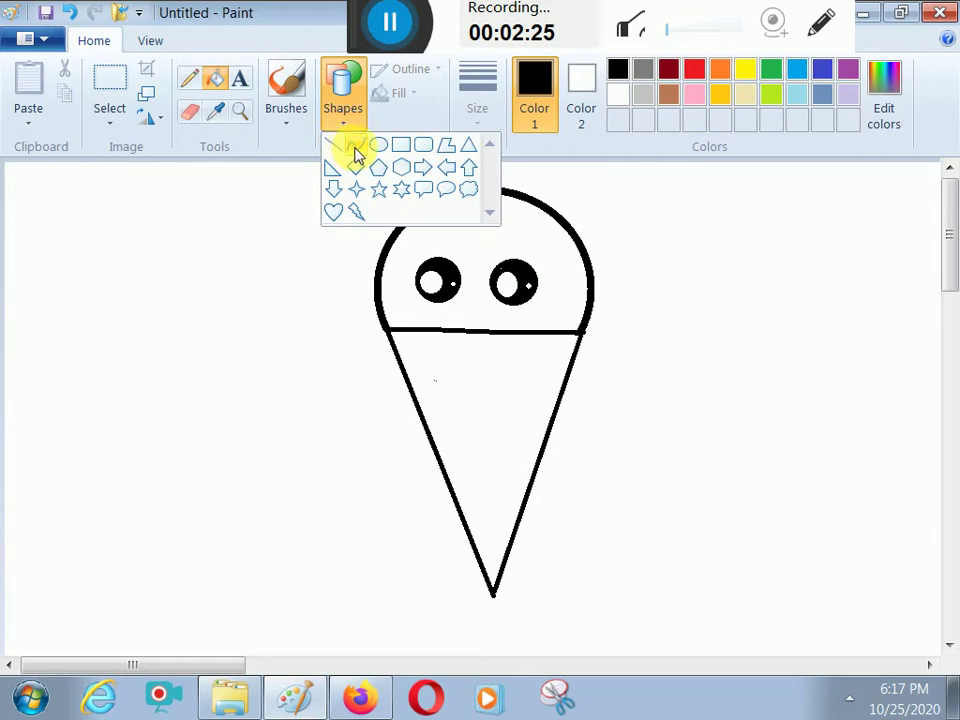
{"action": "left_click", "coordinate": [352, 146]}
{"action": "mouse_move", "coordinate": [458, 313]}
{"action": "left_mouse_down"}
{"action": "mouse_move", "coordinate": [504, 318]}
{"action": "mouse_move", "coordinate": [487, 320]}
{"action": "left_mouse_up"}
{"action": "key", "text": "ctrl+z"}
{"action": "left_click", "coordinate": [490, 320]}
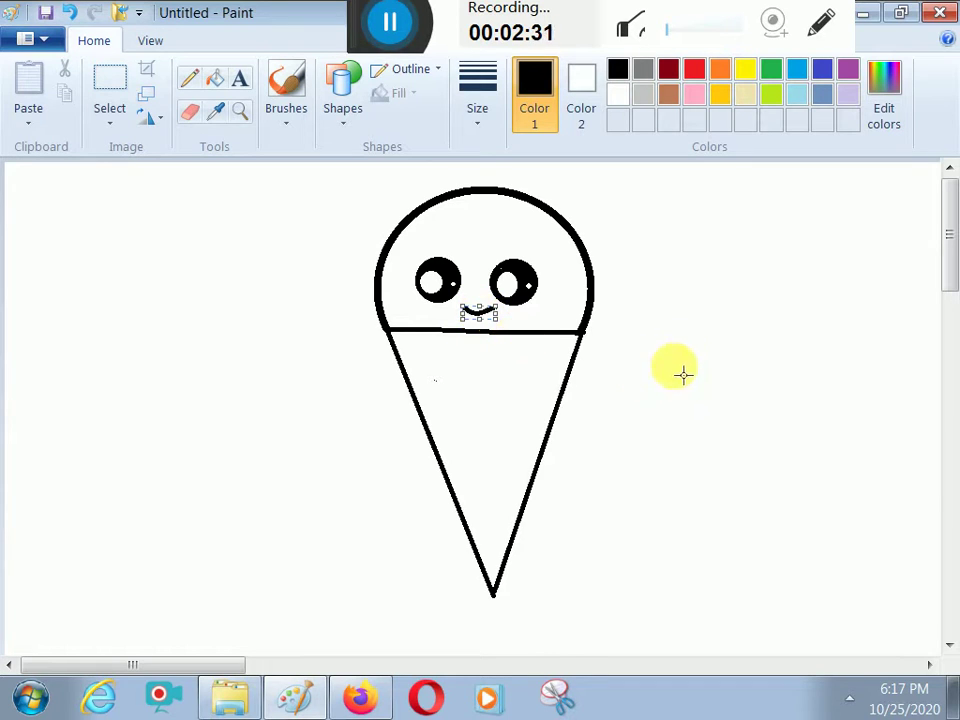
{"action": "left_click", "coordinate": [700, 340]}
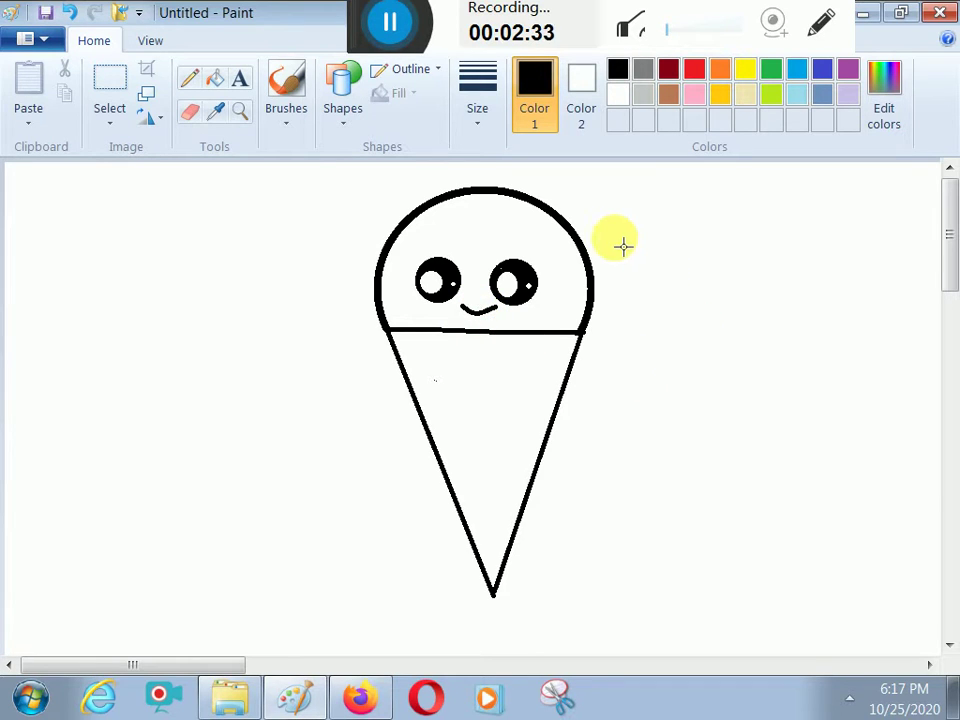
- Draw seven roughly parallel lines slanting down to the left across the whole cone with the Line tool
{"action": "left_click", "coordinate": [346, 115]}
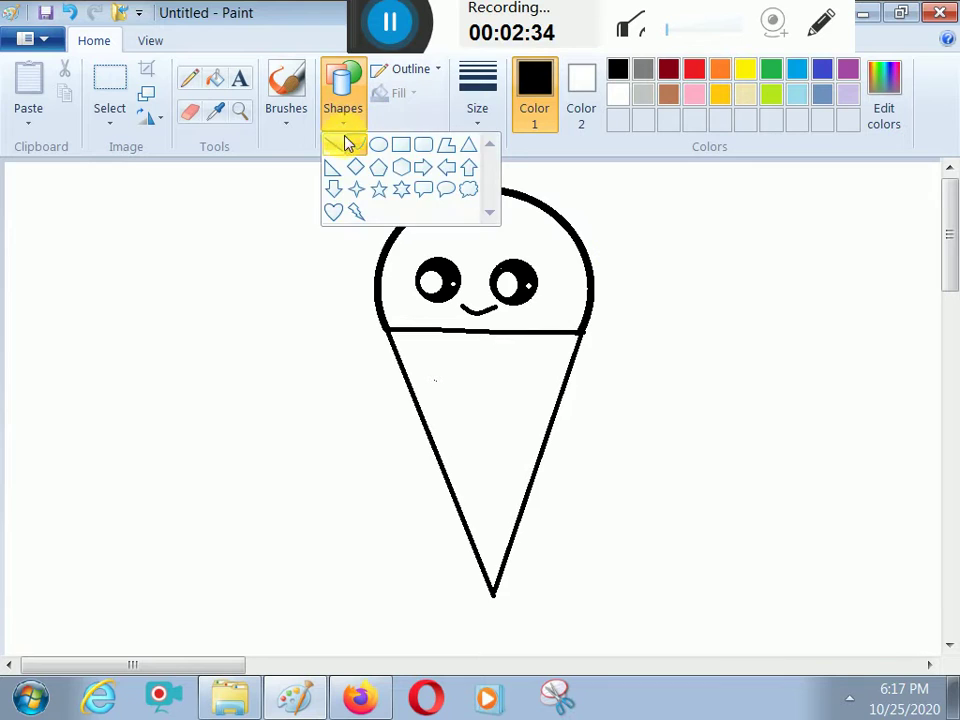
{"action": "left_click", "coordinate": [334, 145]}
{"action": "left_click_drag", "start_coordinate": [432, 330], "coordinate": [417, 380]}
{"action": "mouse_move", "coordinate": [461, 332]}
{"action": "left_mouse_down"}
{"action": "mouse_move", "coordinate": [452, 366]}
{"action": "mouse_move", "coordinate": [421, 401]}
{"action": "left_mouse_up"}
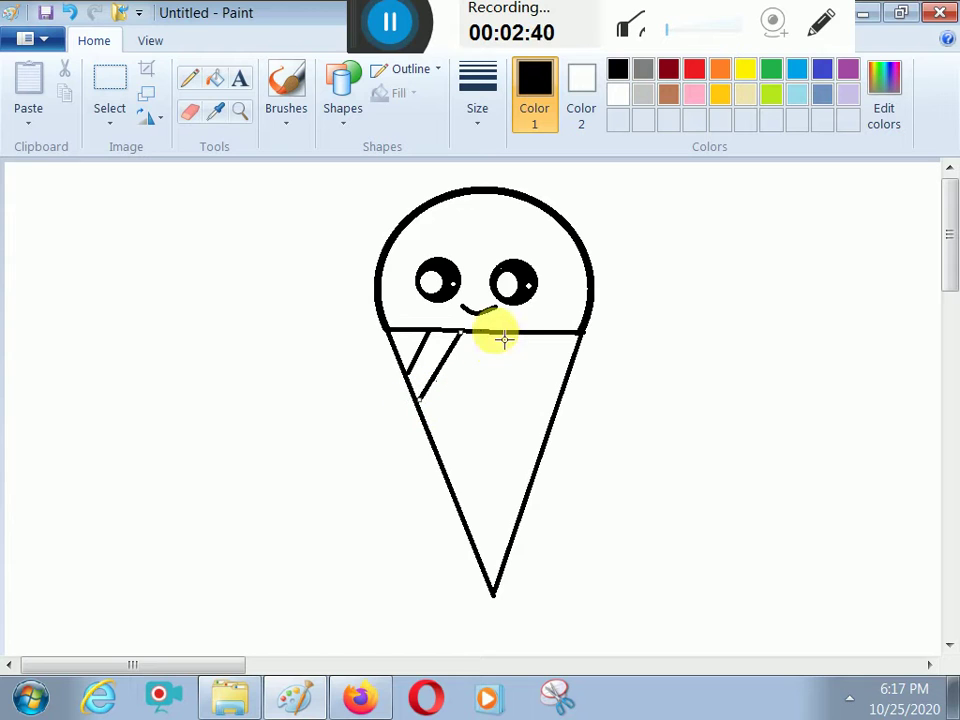
{"action": "left_click_drag", "start_coordinate": [496, 333], "coordinate": [431, 428]}
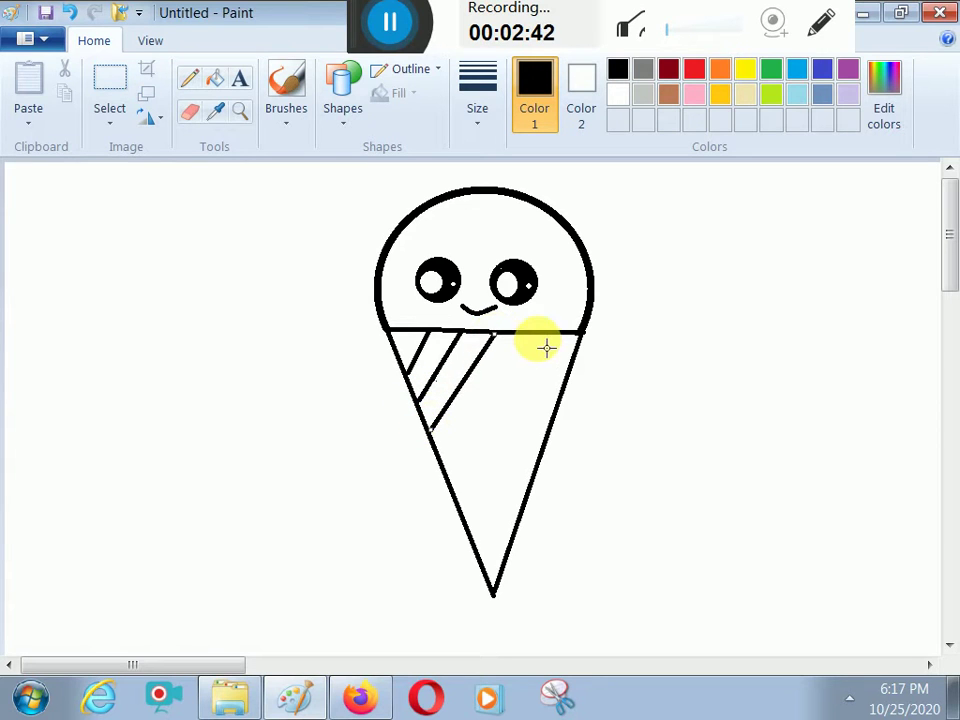
{"action": "left_click_drag", "start_coordinate": [534, 341], "coordinate": [440, 463]}
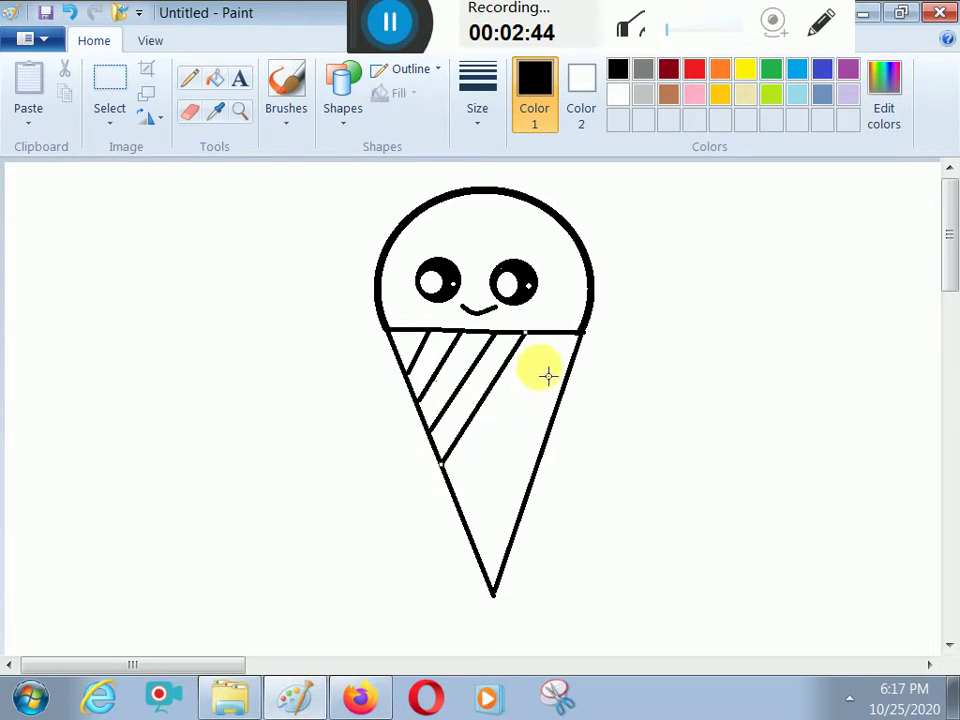
{"action": "mouse_move", "coordinate": [567, 342]}
{"action": "left_mouse_down"}
{"action": "mouse_move", "coordinate": [495, 426]}
{"action": "mouse_move", "coordinate": [459, 497]}
{"action": "left_mouse_up"}
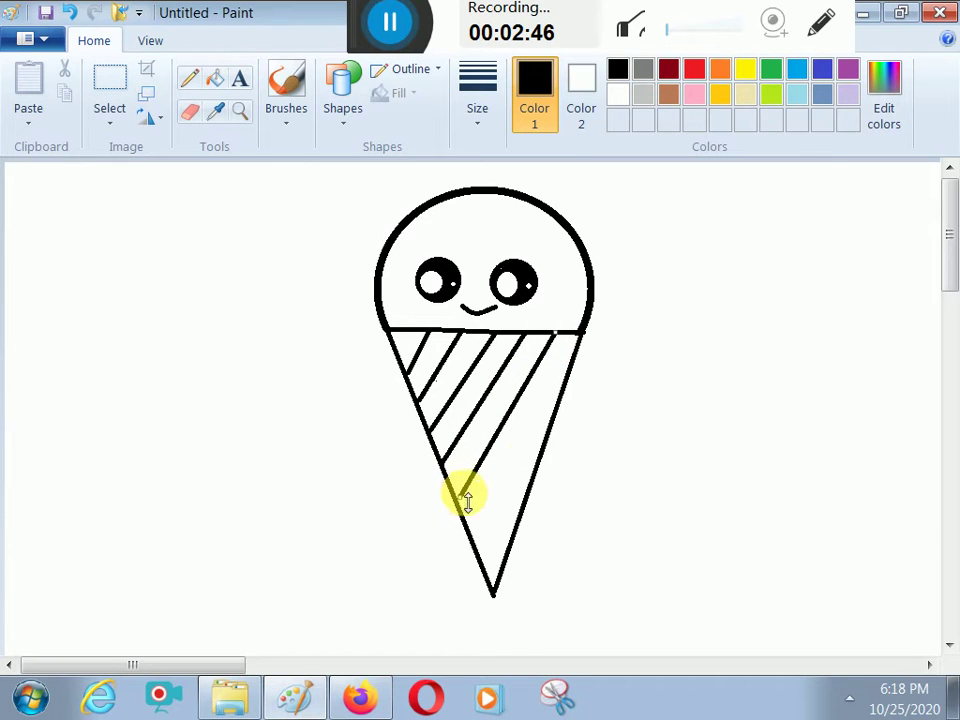
{"action": "left_click_drag", "start_coordinate": [578, 340], "coordinate": [462, 510]}
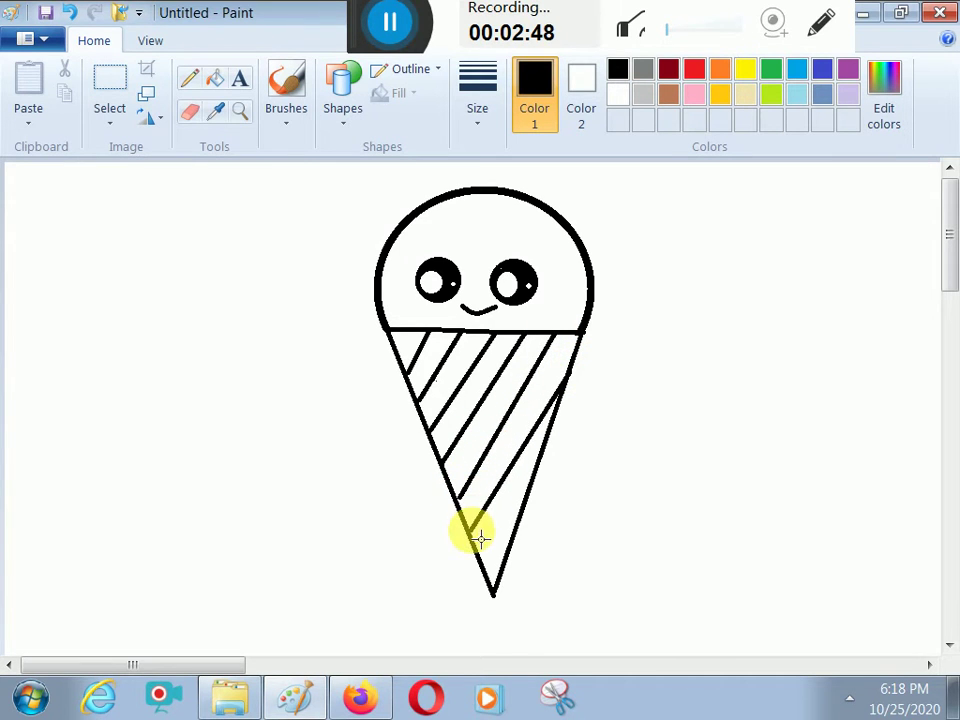
{"action": "left_click_drag", "start_coordinate": [544, 457], "coordinate": [488, 577]}
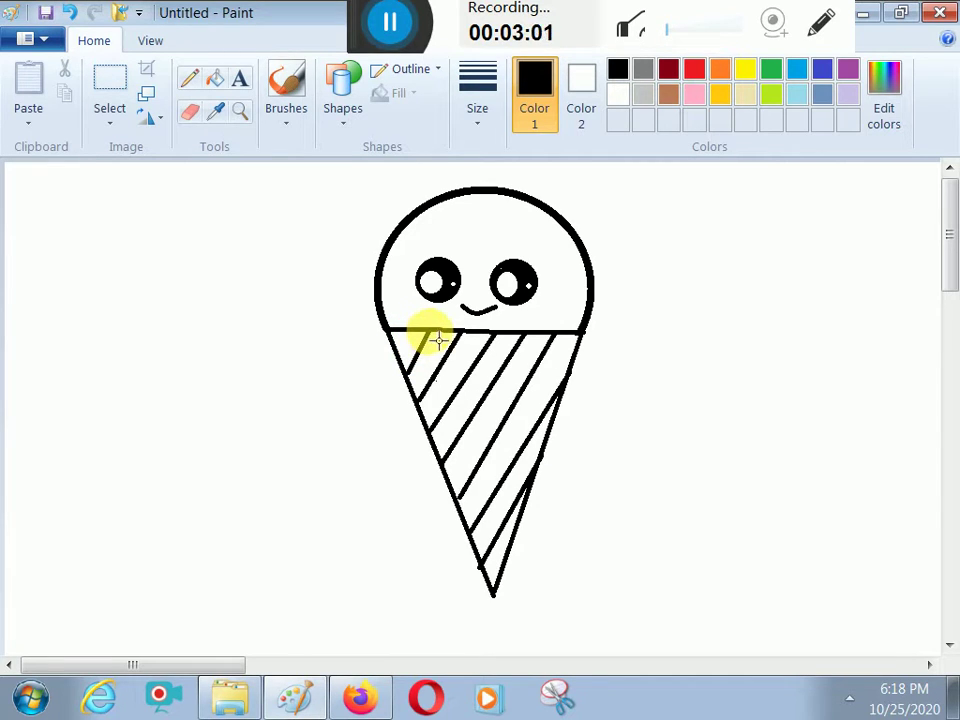
{"action": "left_click_drag", "start_coordinate": [437, 338], "coordinate": [425, 410]}
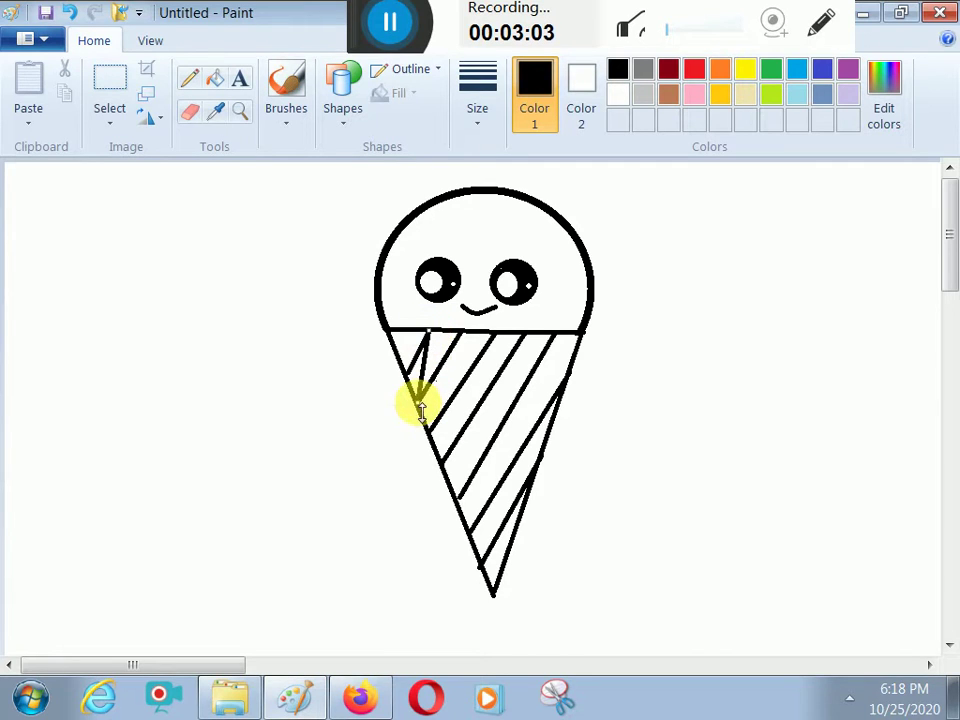
{"action": "left_click_drag", "start_coordinate": [467, 338], "coordinate": [460, 370]}
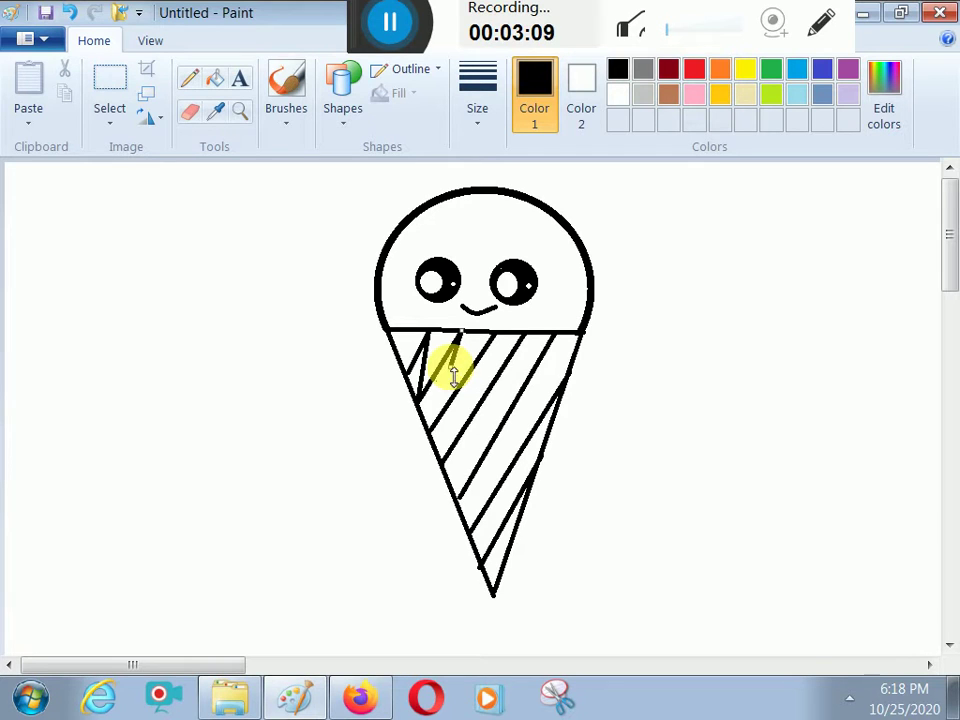
{"action": "left_click", "coordinate": [67, 12]}
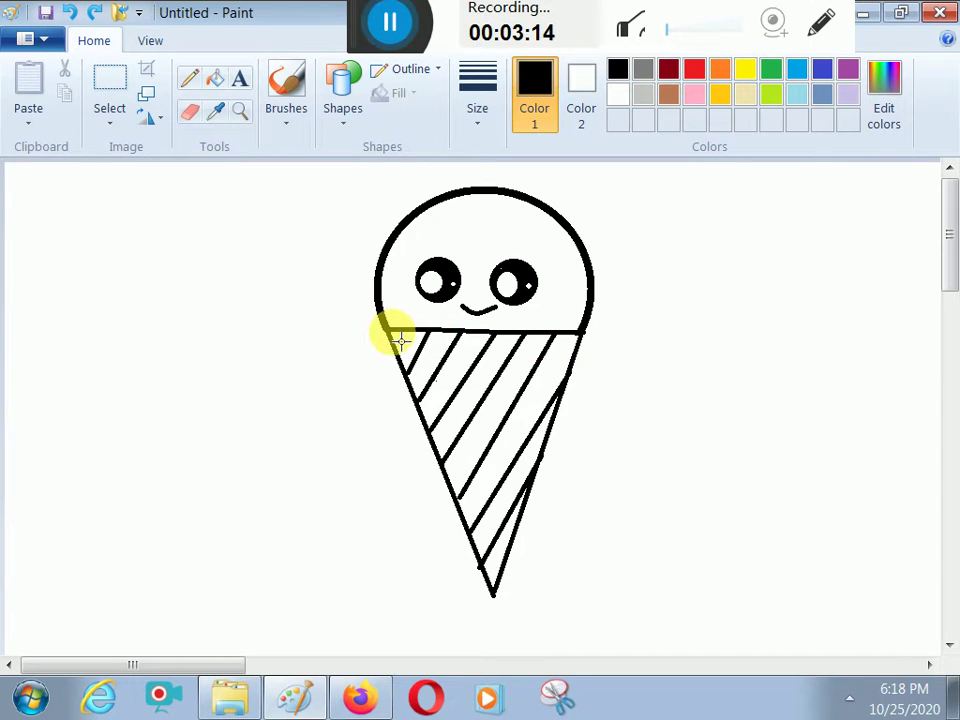
{"action": "mouse_move", "coordinate": [360, 22]}
{"action": "left_mouse_down"}
{"action": "mouse_move", "coordinate": [227, 553]}
{"action": "mouse_move", "coordinate": [350, 30]}
{"action": "left_mouse_up"}
- Draw six crossing lines slanting down to the right across the cone to form a waffle lattice
{"action": "left_click_drag", "start_coordinate": [552, 336], "coordinate": [573, 393]}
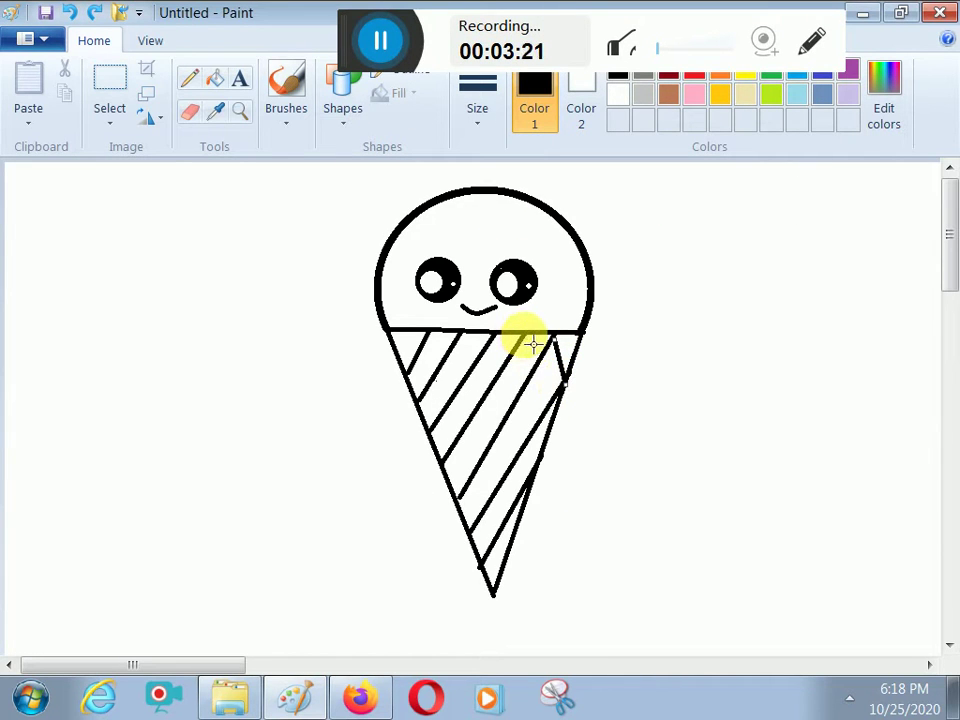
{"action": "left_click_drag", "start_coordinate": [526, 336], "coordinate": [558, 432]}
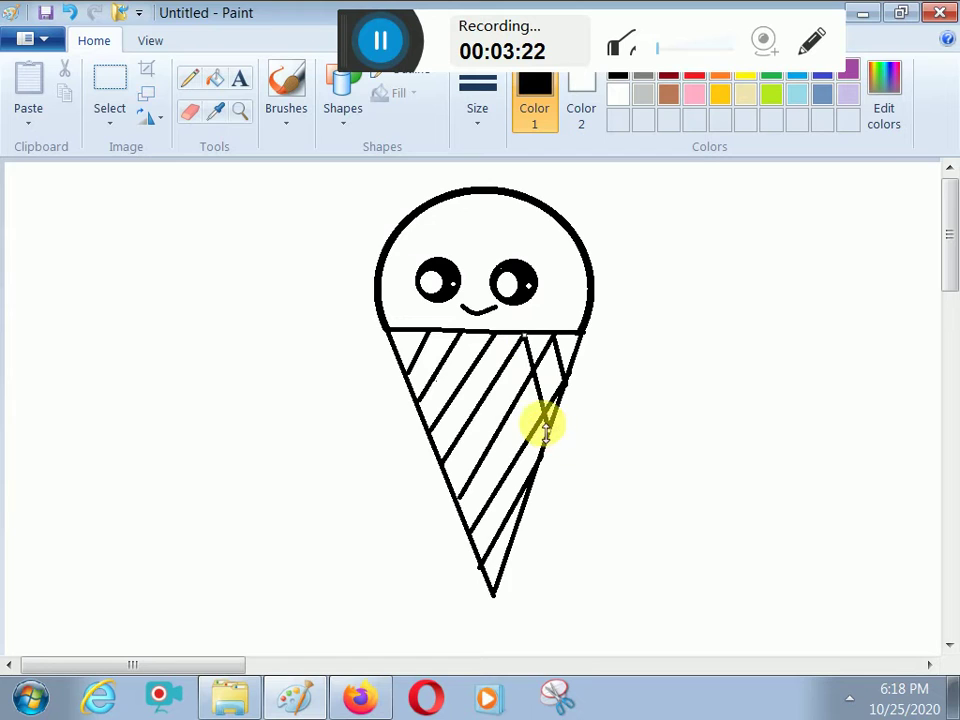
{"action": "mouse_move", "coordinate": [495, 332]}
{"action": "left_mouse_down"}
{"action": "mouse_move", "coordinate": [516, 463]}
{"action": "mouse_move", "coordinate": [530, 471]}
{"action": "left_mouse_up"}
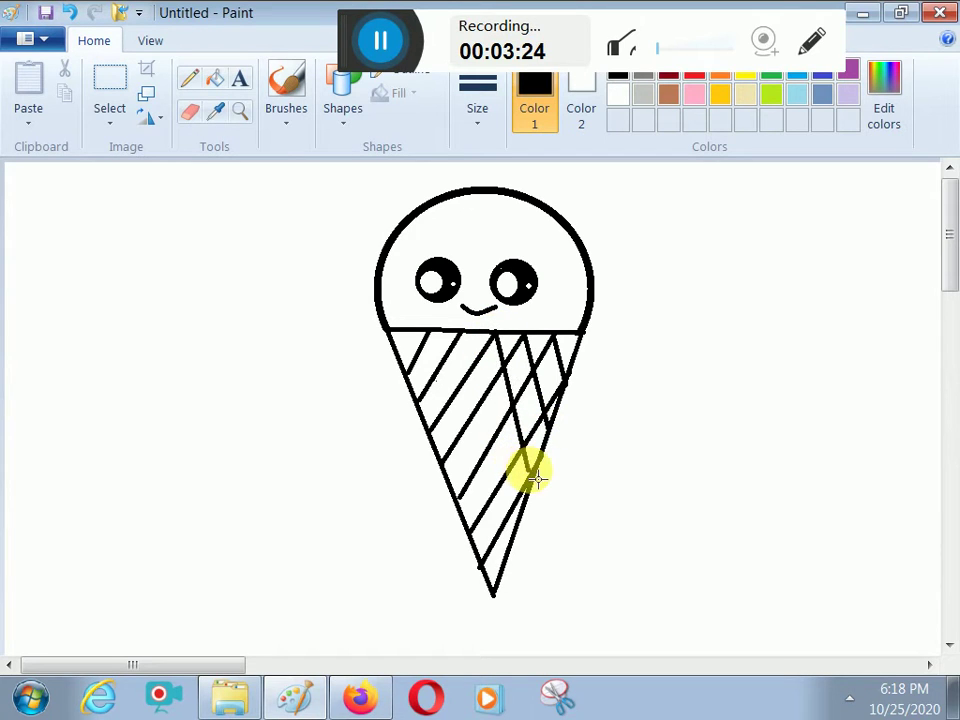
{"action": "mouse_move", "coordinate": [473, 341]}
{"action": "left_mouse_down"}
{"action": "mouse_move", "coordinate": [511, 496]}
{"action": "mouse_move", "coordinate": [532, 511]}
{"action": "left_mouse_up"}
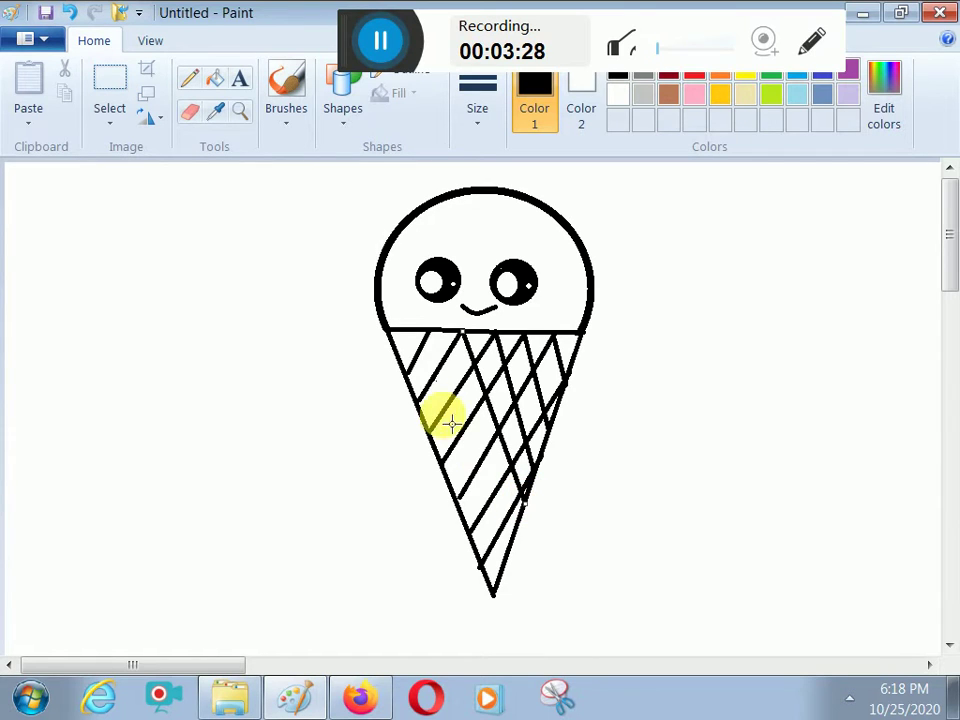
{"action": "left_click_drag", "start_coordinate": [503, 498], "coordinate": [515, 539]}
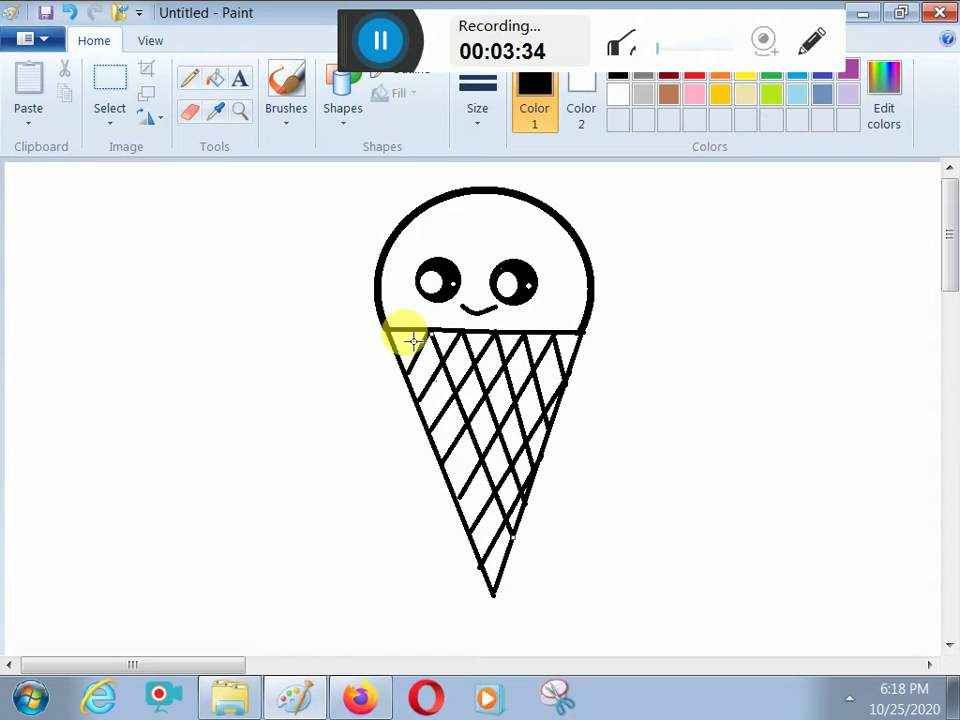
{"action": "mouse_move", "coordinate": [412, 340]}
{"action": "left_mouse_down"}
{"action": "mouse_move", "coordinate": [411, 364]}
{"action": "mouse_move", "coordinate": [497, 591]}
{"action": "mouse_move", "coordinate": [510, 585]}
{"action": "left_mouse_up"}
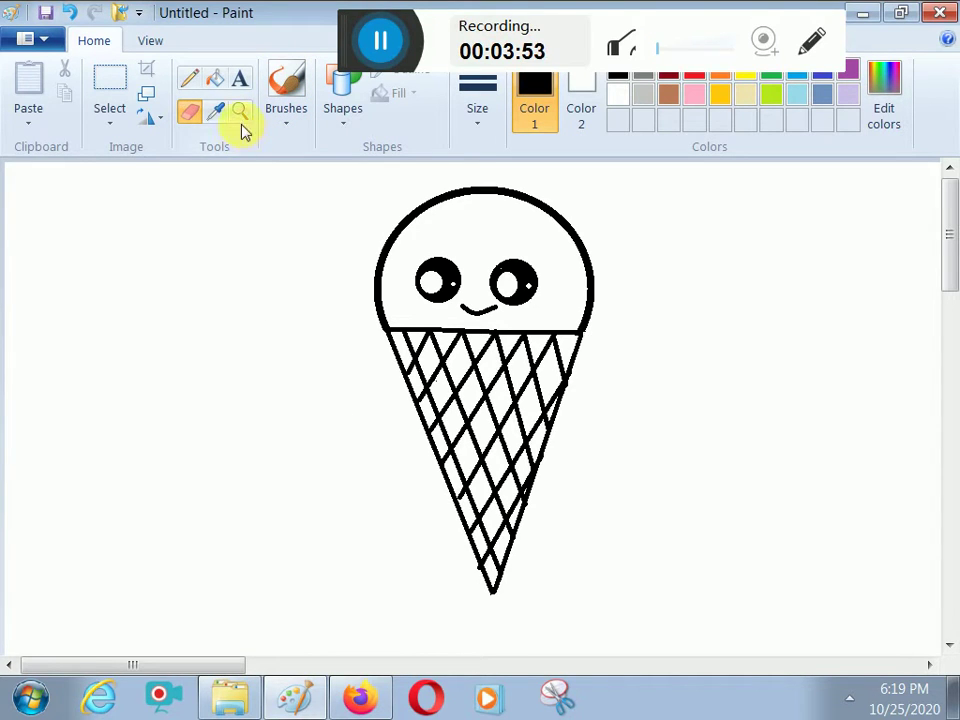
- Fill the lattice cells along the cone's upper edge with brown, undoing any fill that recolors the black outline
{"action": "left_click", "coordinate": [190, 79]}
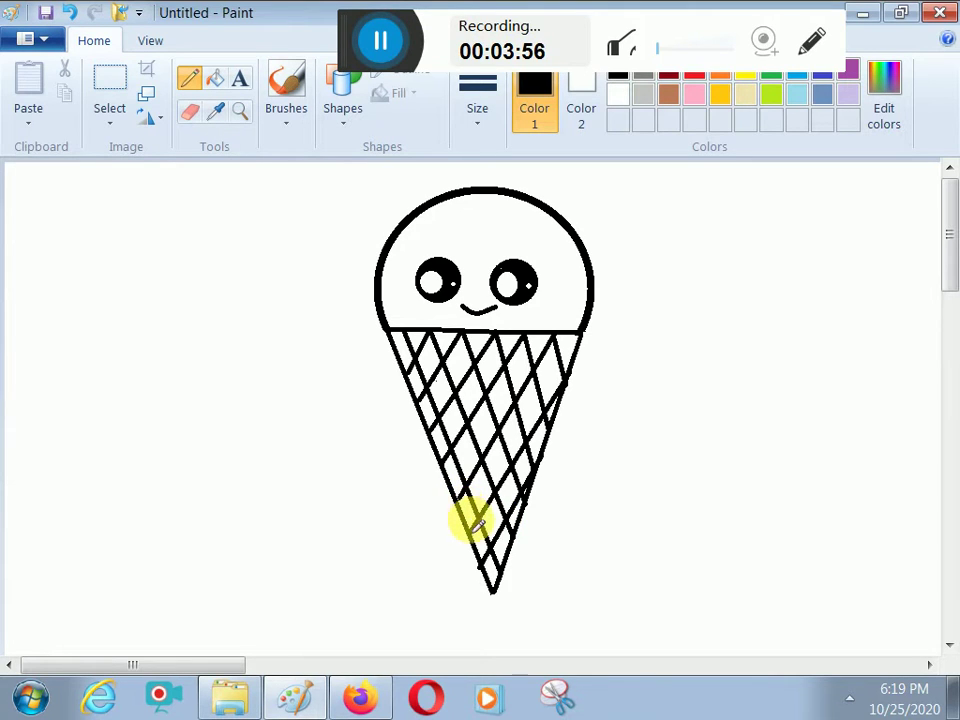
{"action": "left_click", "coordinate": [215, 79]}
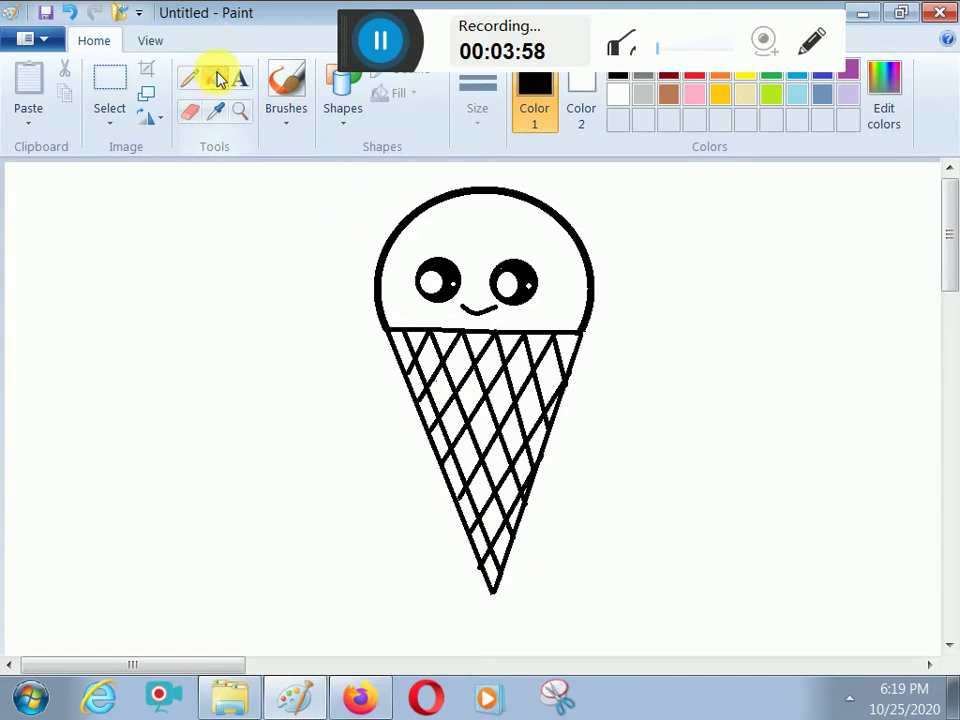
{"action": "left_click", "coordinate": [667, 94]}
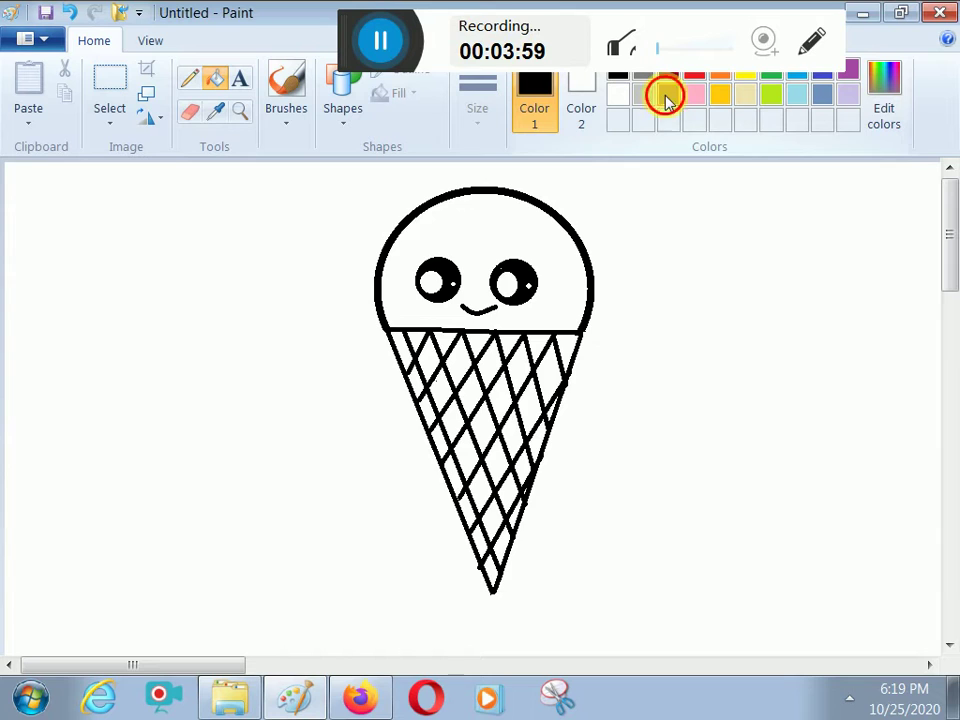
{"action": "left_click", "coordinate": [520, 368]}
{"action": "left_click", "coordinate": [562, 352]}
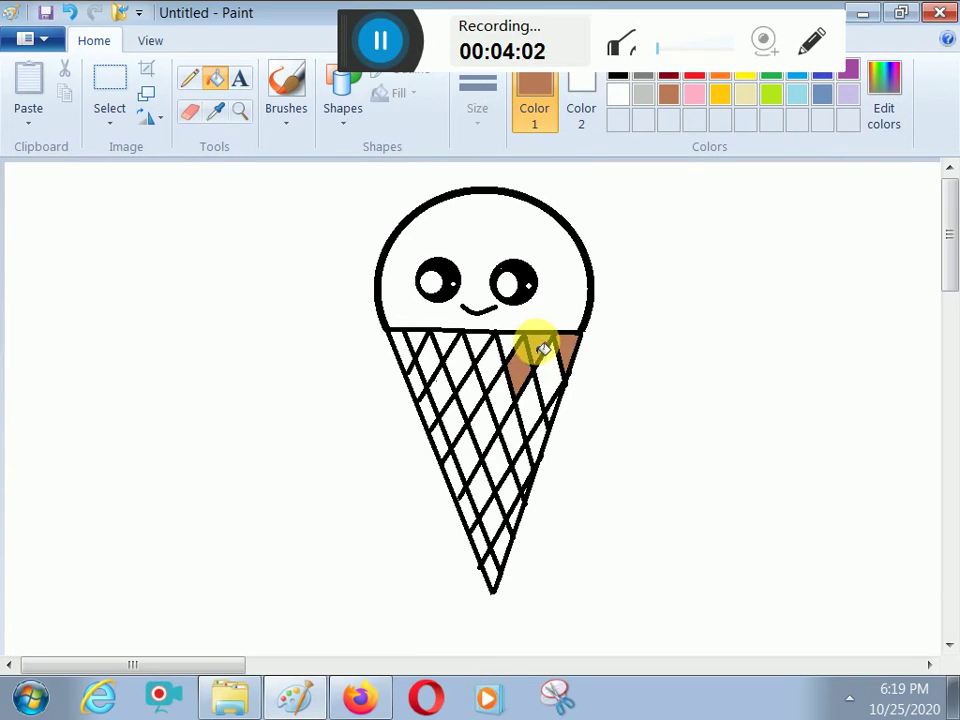
{"action": "left_click", "coordinate": [550, 370]}
{"action": "left_click", "coordinate": [455, 358]}
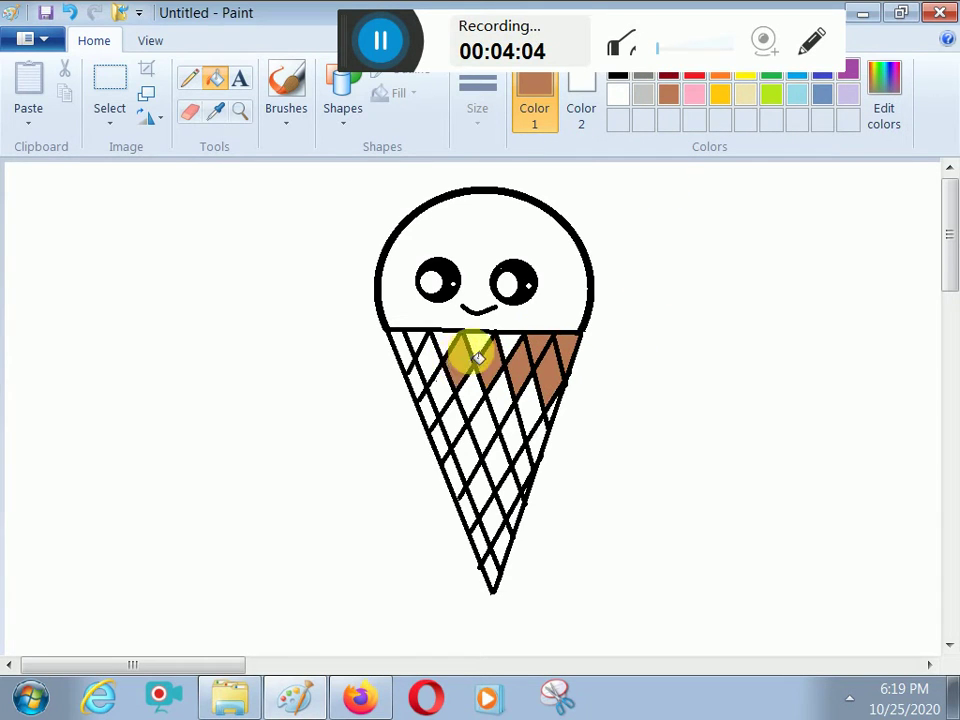
{"action": "left_click", "coordinate": [443, 352]}
{"action": "left_click", "coordinate": [443, 345]}
{"action": "left_click", "coordinate": [427, 352]}
{"action": "left_click", "coordinate": [415, 342]}
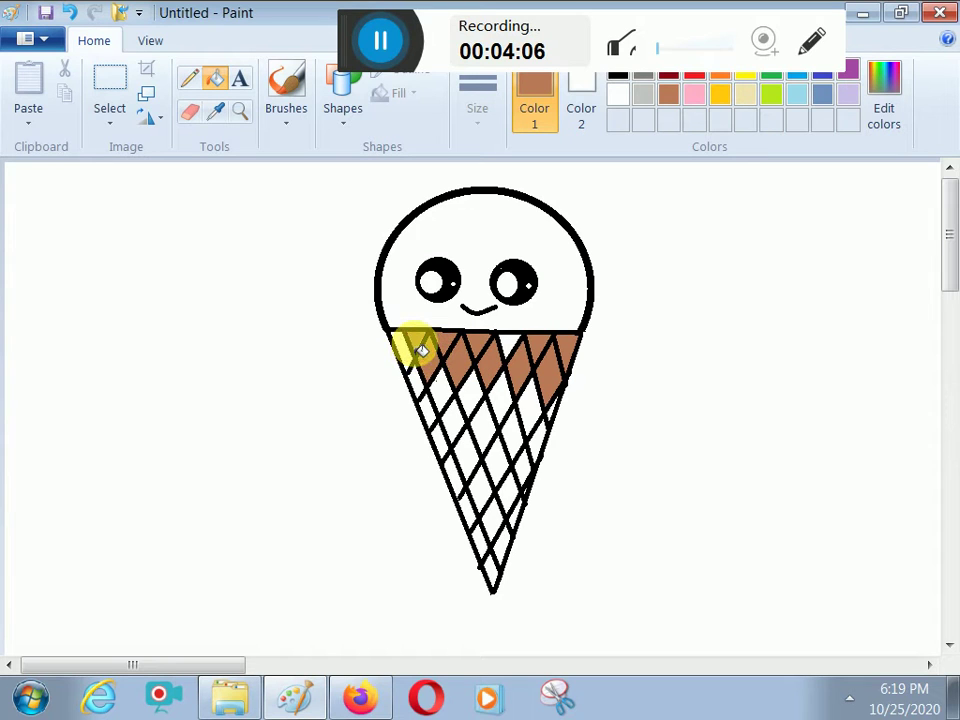
{"action": "left_click", "coordinate": [401, 344]}
{"action": "left_click", "coordinate": [441, 417]}
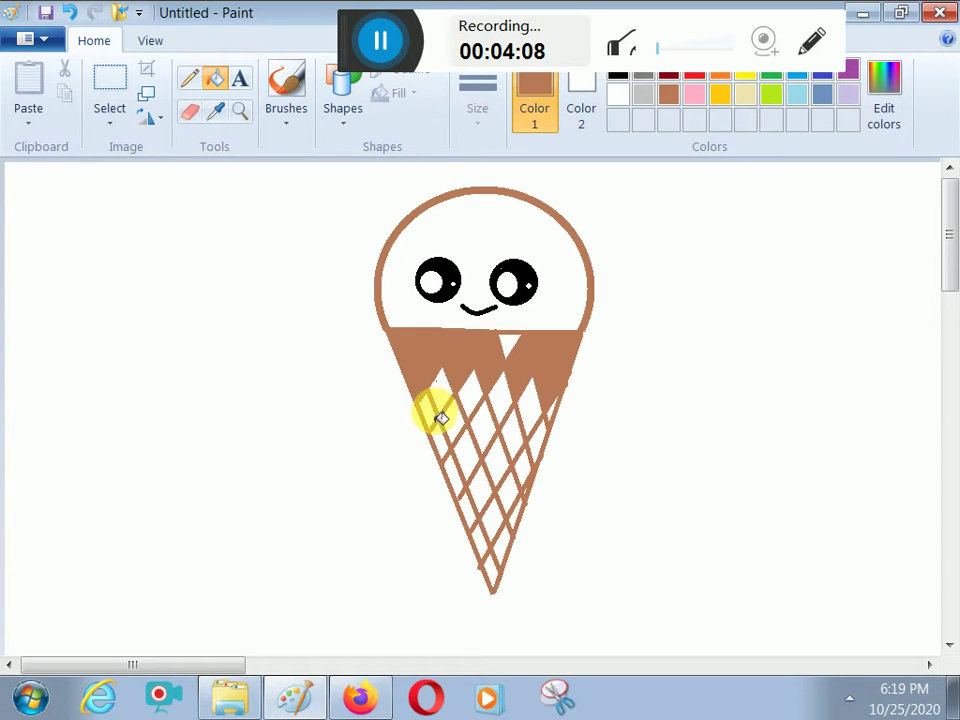
{"action": "left_click", "coordinate": [67, 12]}
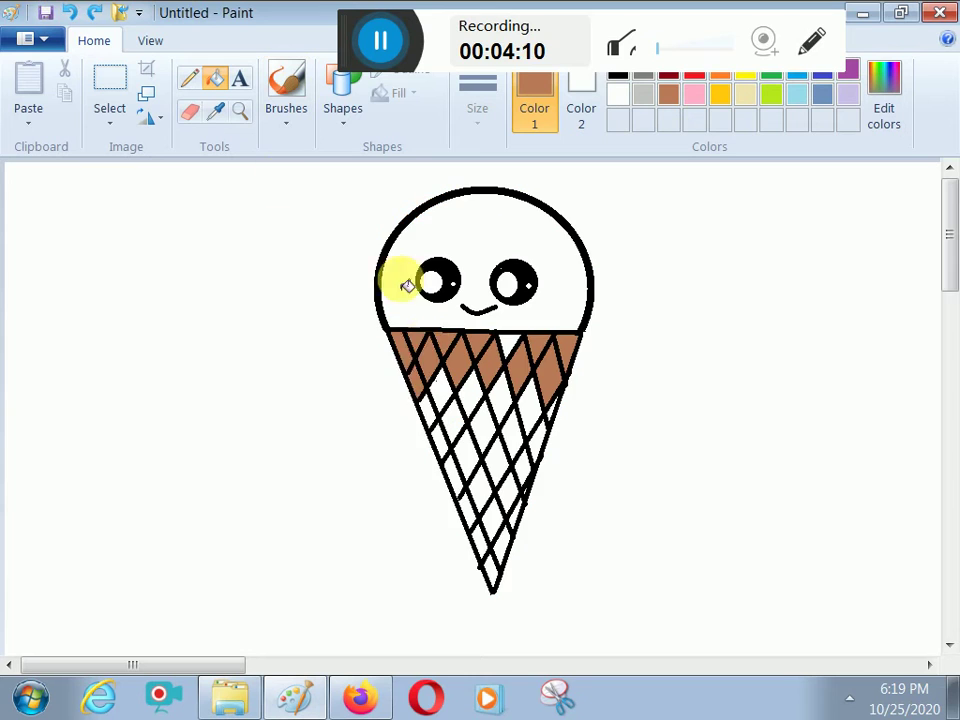
- Fill three more white cells just below the brown cells in the cone's upper part with brown
{"action": "left_click", "coordinate": [444, 400]}
{"action": "left_click", "coordinate": [467, 396]}
{"action": "left_click", "coordinate": [493, 407]}
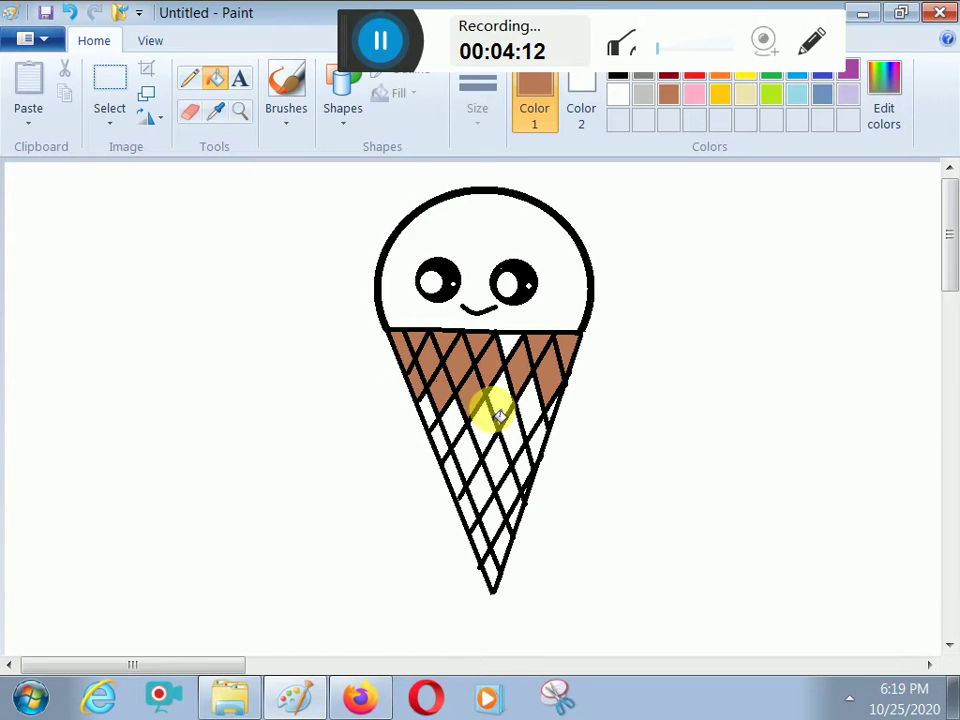
- Fill the white cells across the middle of the cone with brown, including the narrow ones along both edges
{"action": "left_click", "coordinate": [240, 110]}
{"action": "left_click", "coordinate": [499, 505]}
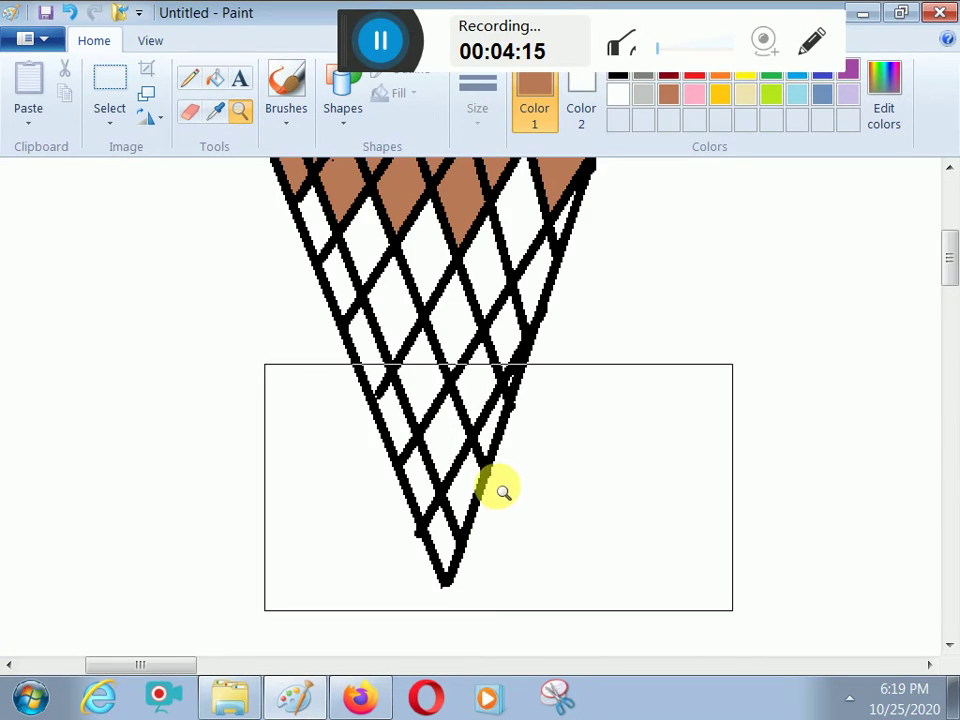
{"action": "left_click", "coordinate": [215, 80]}
{"action": "left_click", "coordinate": [321, 214]}
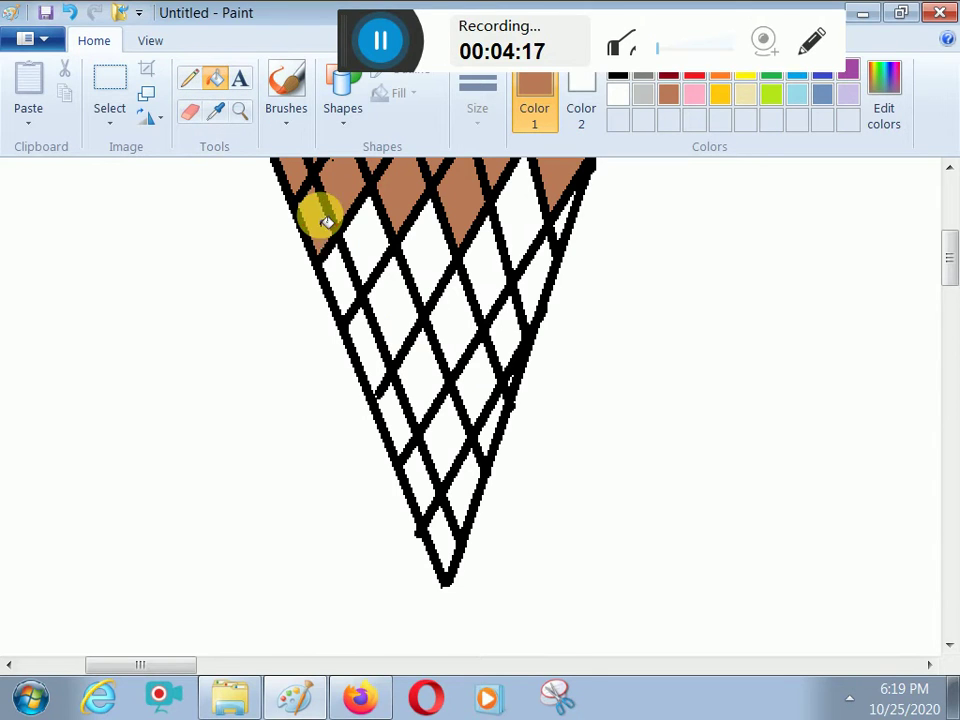
{"action": "left_click", "coordinate": [368, 254]}
{"action": "left_click", "coordinate": [405, 300]}
{"action": "left_click", "coordinate": [470, 240]}
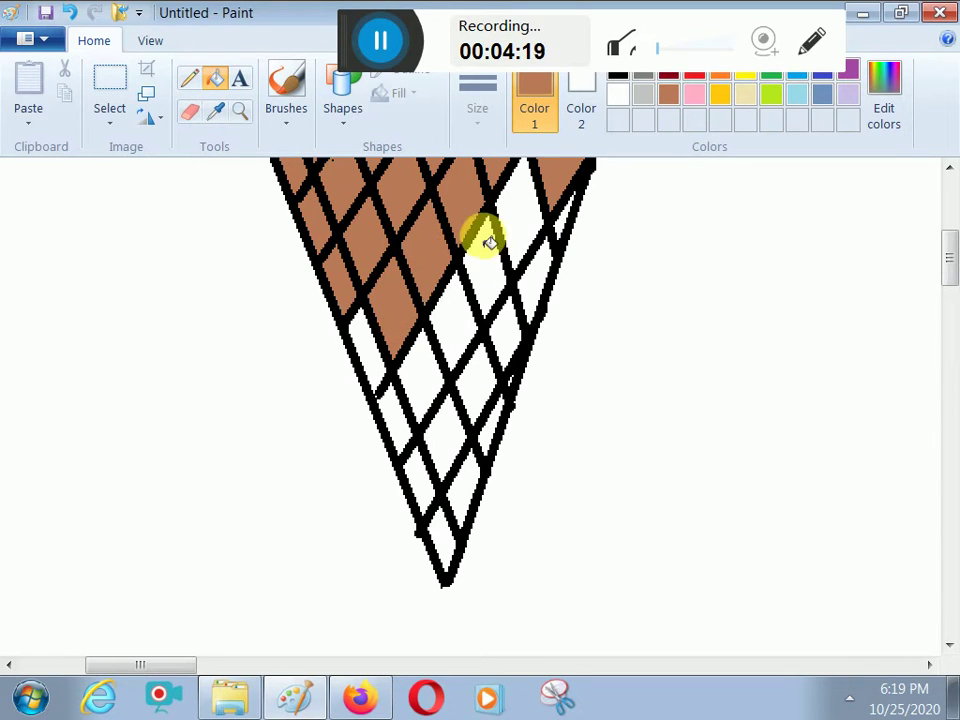
{"action": "left_click", "coordinate": [487, 263]}
{"action": "left_click", "coordinate": [522, 206]}
{"action": "left_click", "coordinate": [536, 279]}
{"action": "left_click", "coordinate": [563, 223]}
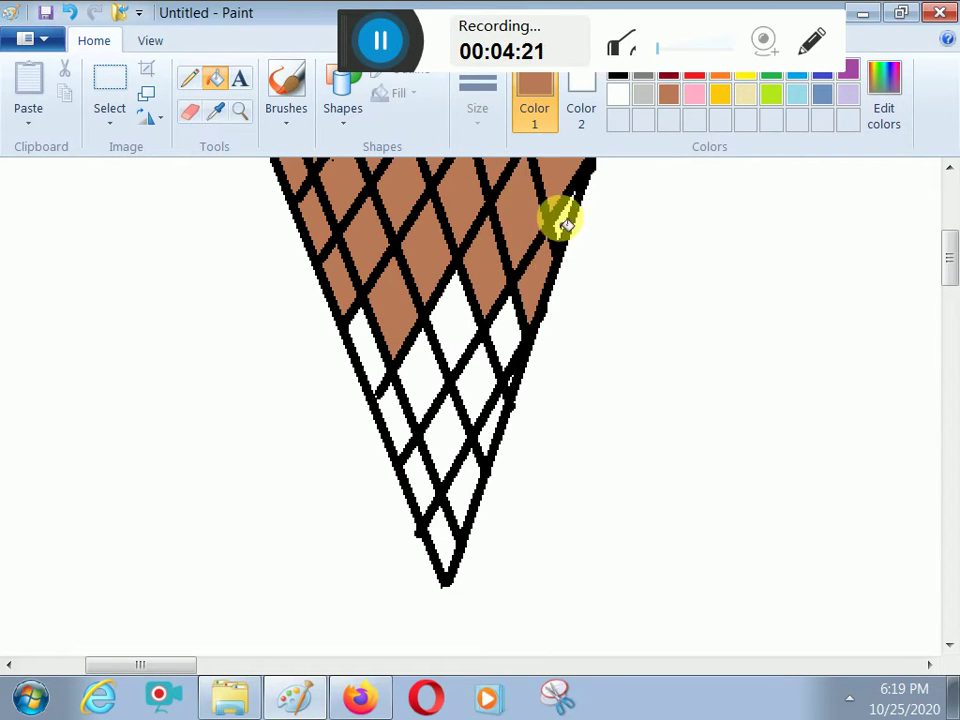
{"action": "left_click", "coordinate": [563, 222]}
- Fill most of the white cells in the lower part of the cone with brown
{"action": "left_click", "coordinate": [480, 368]}
{"action": "left_click", "coordinate": [446, 317]}
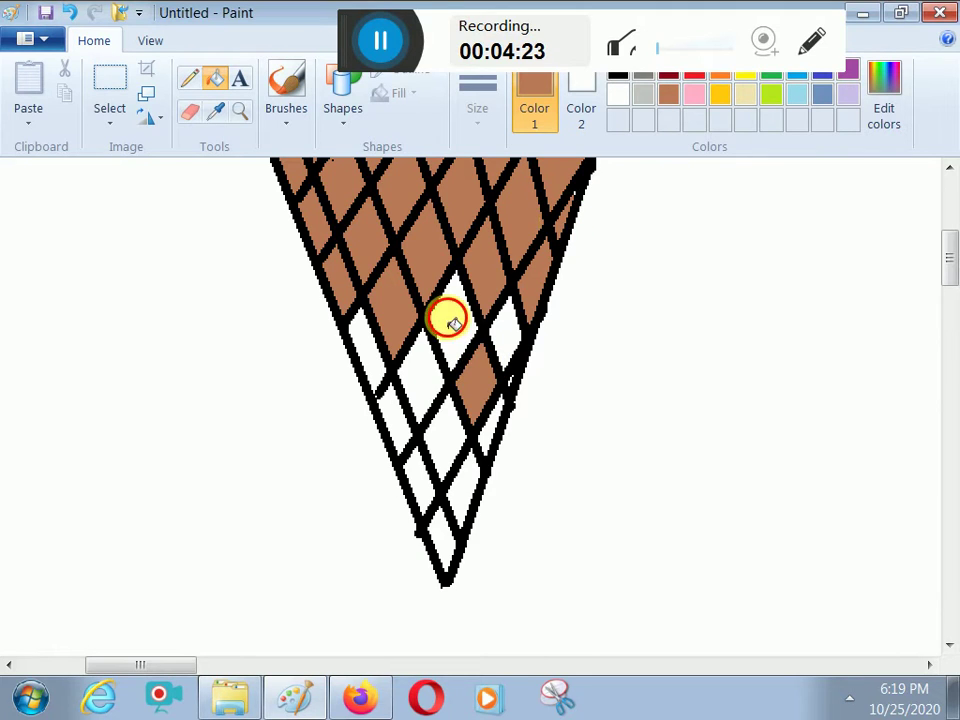
{"action": "left_click", "coordinate": [366, 349]}
{"action": "left_click", "coordinate": [401, 422]}
{"action": "left_click", "coordinate": [448, 439]}
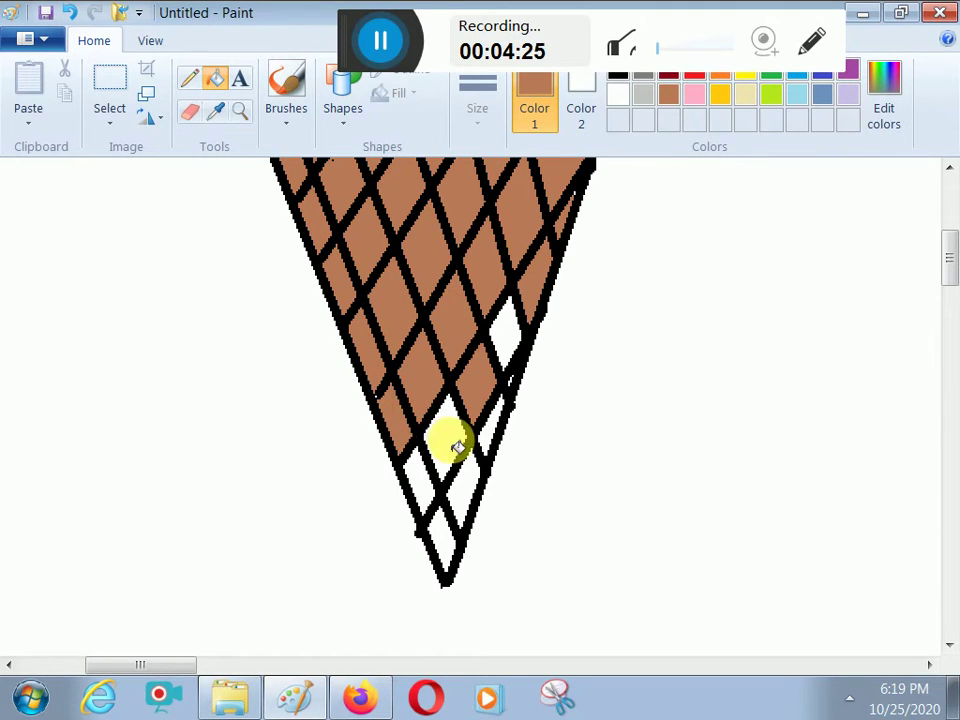
{"action": "left_click", "coordinate": [470, 445]}
{"action": "left_click", "coordinate": [467, 468]}
{"action": "left_click", "coordinate": [491, 431]}
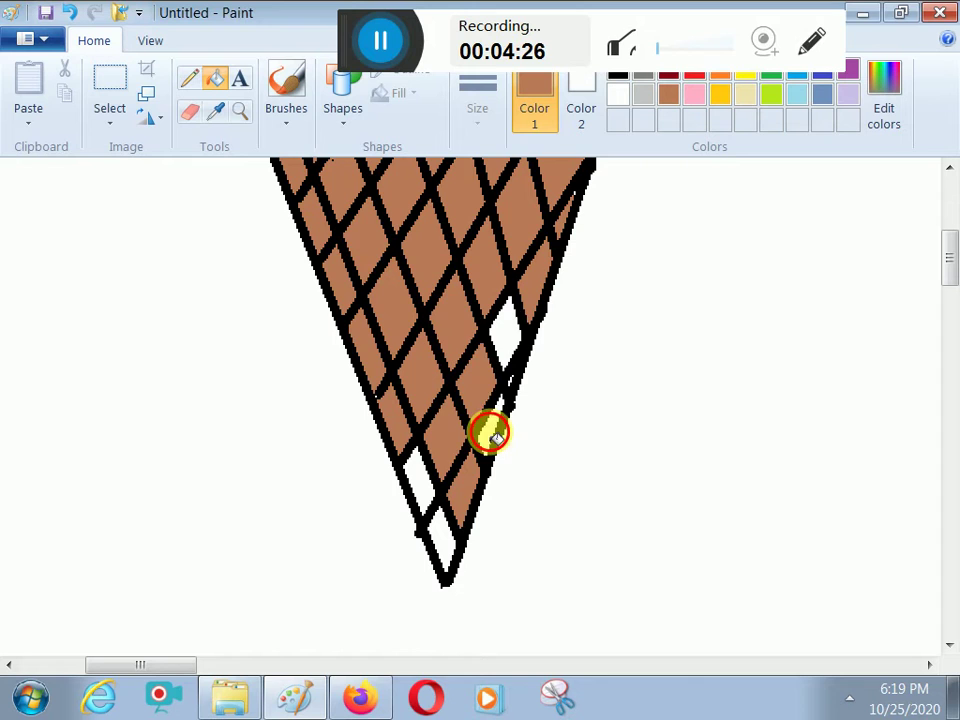
- Fill the last white cells near the cone's right edge and tip with brown, undoing the accidental outline fill
{"action": "left_click", "coordinate": [499, 340]}
{"action": "left_click", "coordinate": [425, 470]}
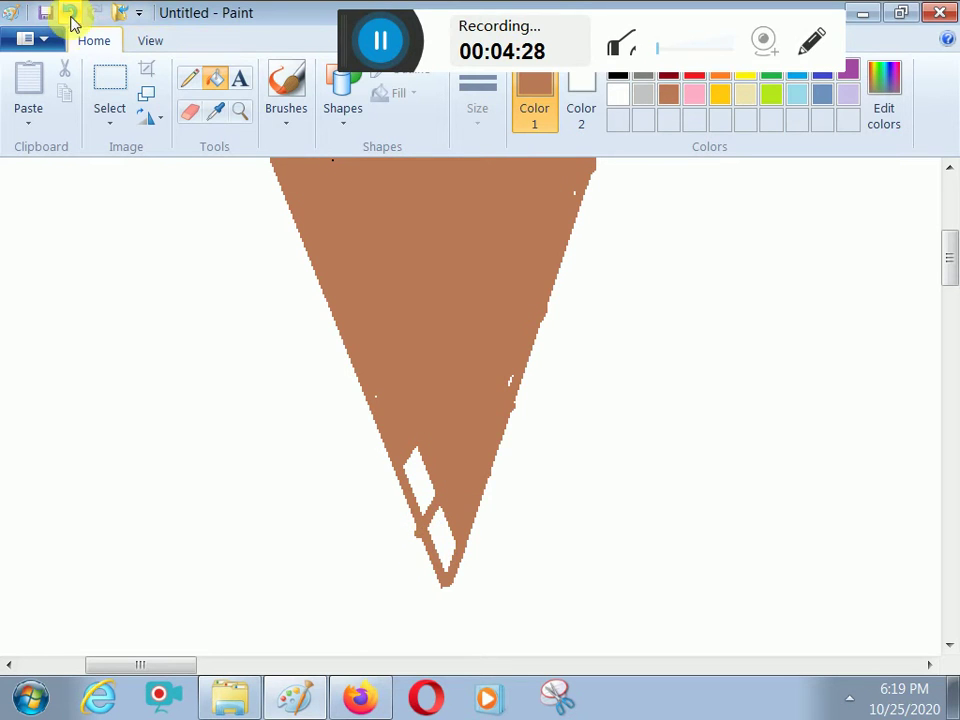
{"action": "left_click", "coordinate": [69, 13]}
{"action": "left_click", "coordinate": [410, 490]}
{"action": "left_click", "coordinate": [441, 558]}
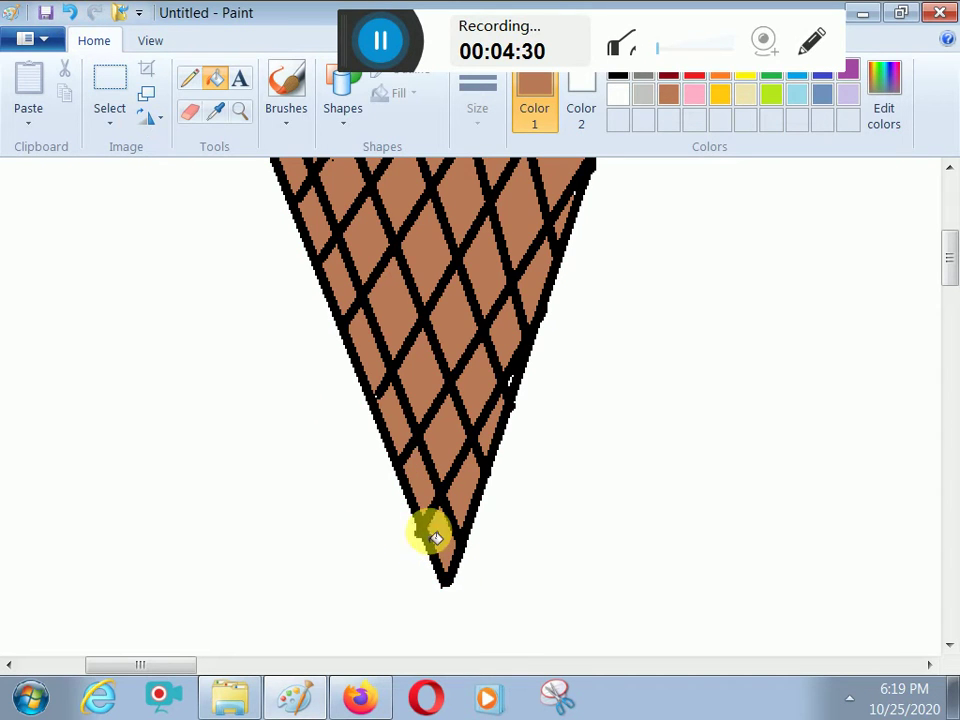
- Touch up the leftover white specks along the cone's edges and fill the last white cell under the scoop with brown
{"action": "left_click", "coordinate": [190, 80]}
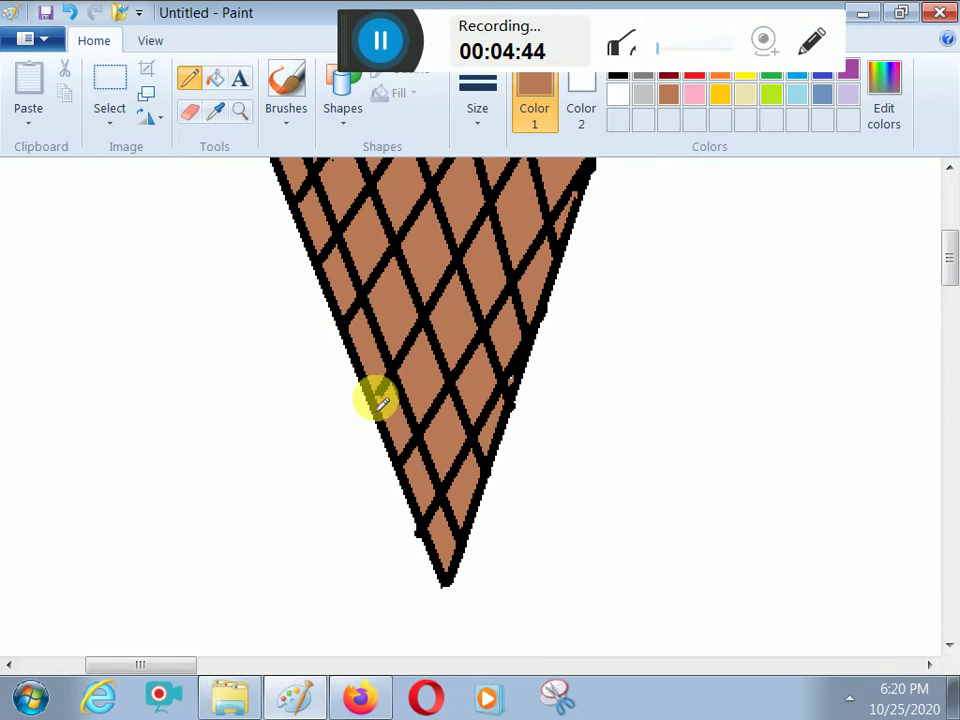
{"action": "scroll", "coordinate": [450, 415], "scroll_direction": "up", "scroll_amount": 5}
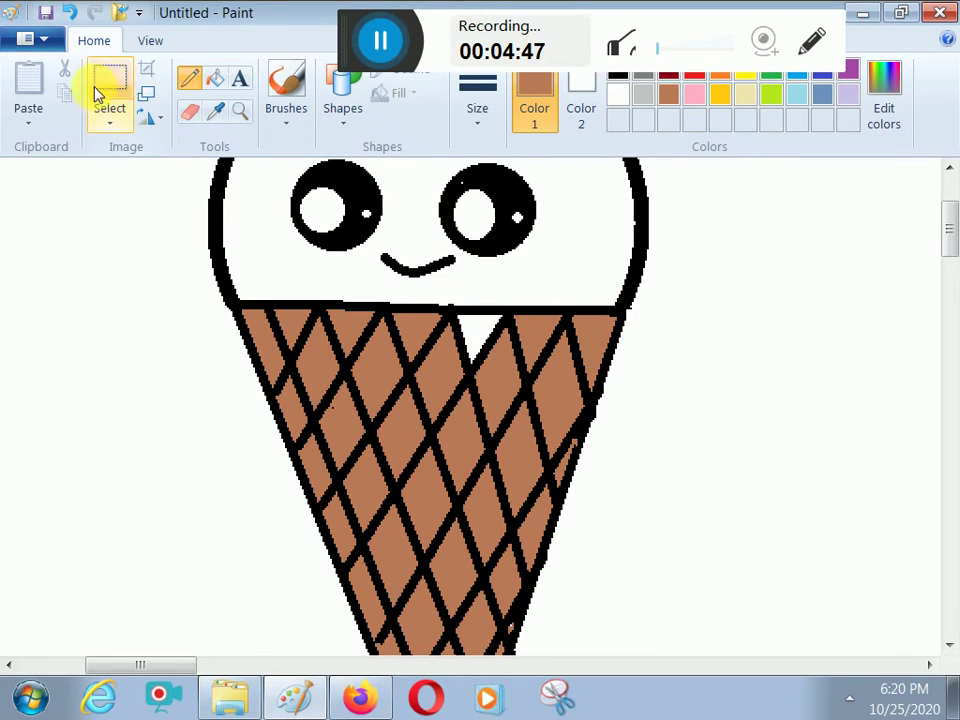
{"action": "left_click", "coordinate": [215, 78]}
{"action": "left_click", "coordinate": [467, 332]}
- Fill the ice cream scoop around the face with pink
{"action": "scroll", "coordinate": [474, 337], "scroll_direction": "up", "scroll_amount": 3}
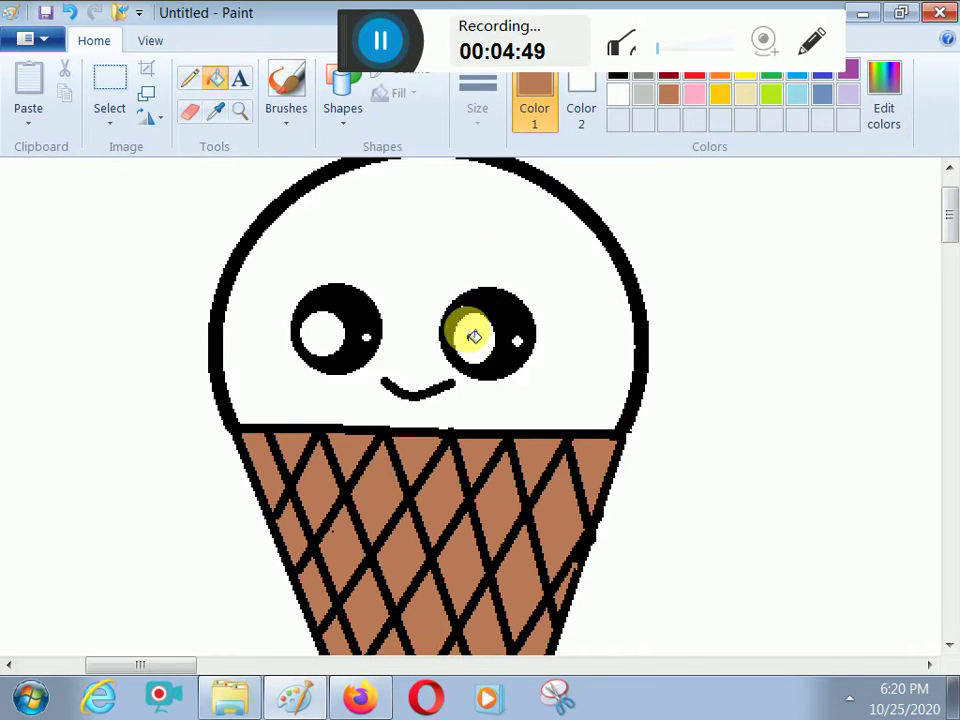
{"action": "scroll", "coordinate": [480, 320], "scroll_direction": "up", "scroll_amount": 2}
{"action": "left_click", "coordinate": [700, 92]}
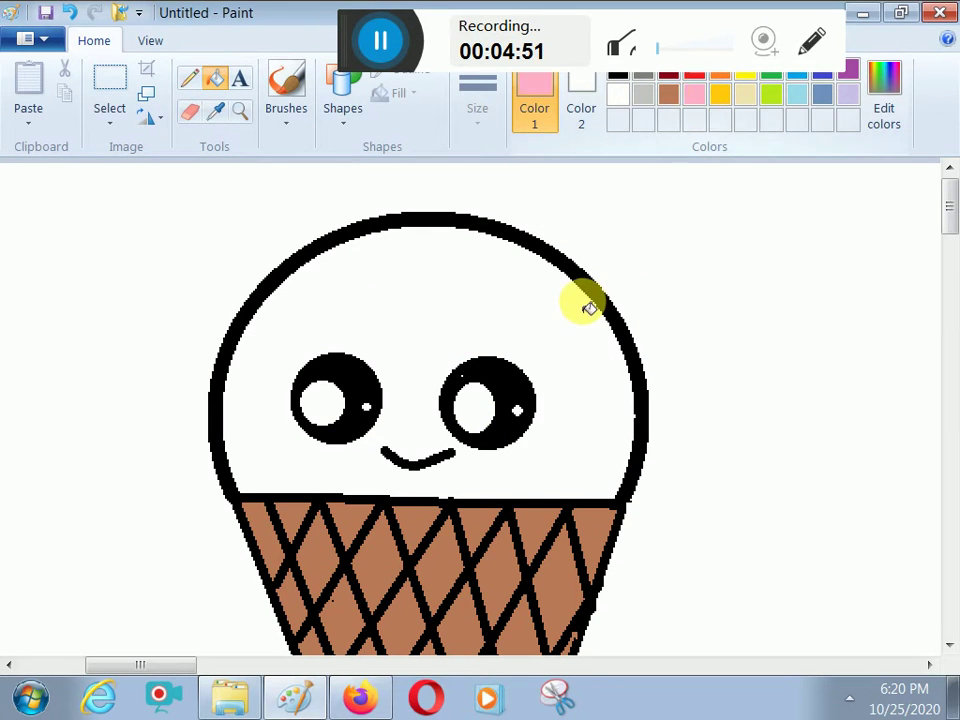
{"action": "left_click", "coordinate": [557, 303]}
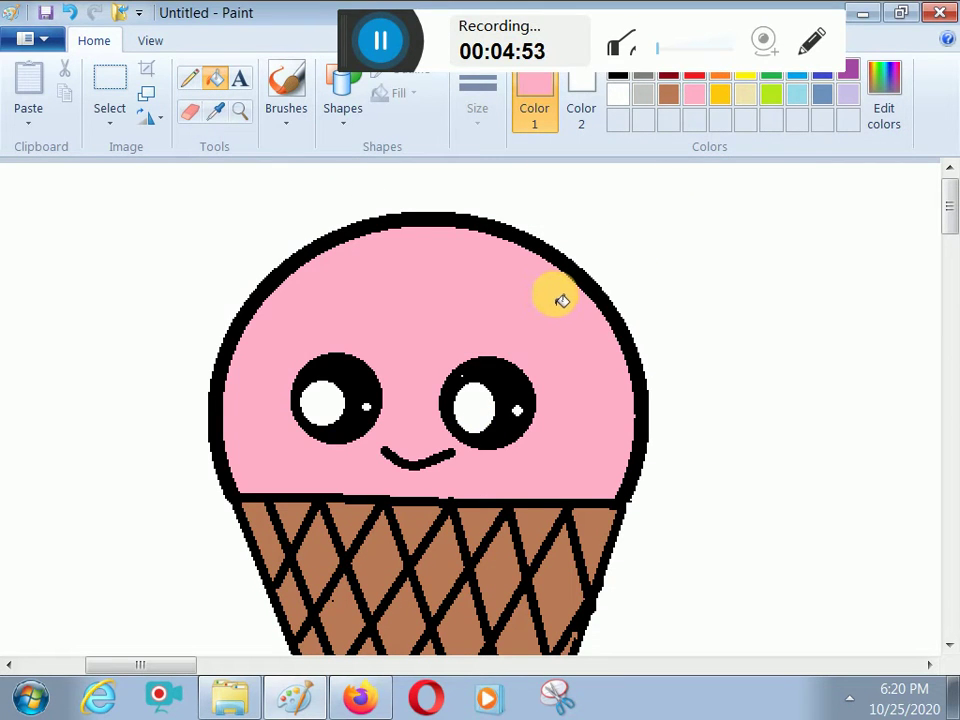
- Draw a black heart outline overlapping the scoop's upper-right edge and adjust its width and height slightly
{"action": "left_click", "coordinate": [343, 122]}
{"action": "left_click", "coordinate": [334, 212]}
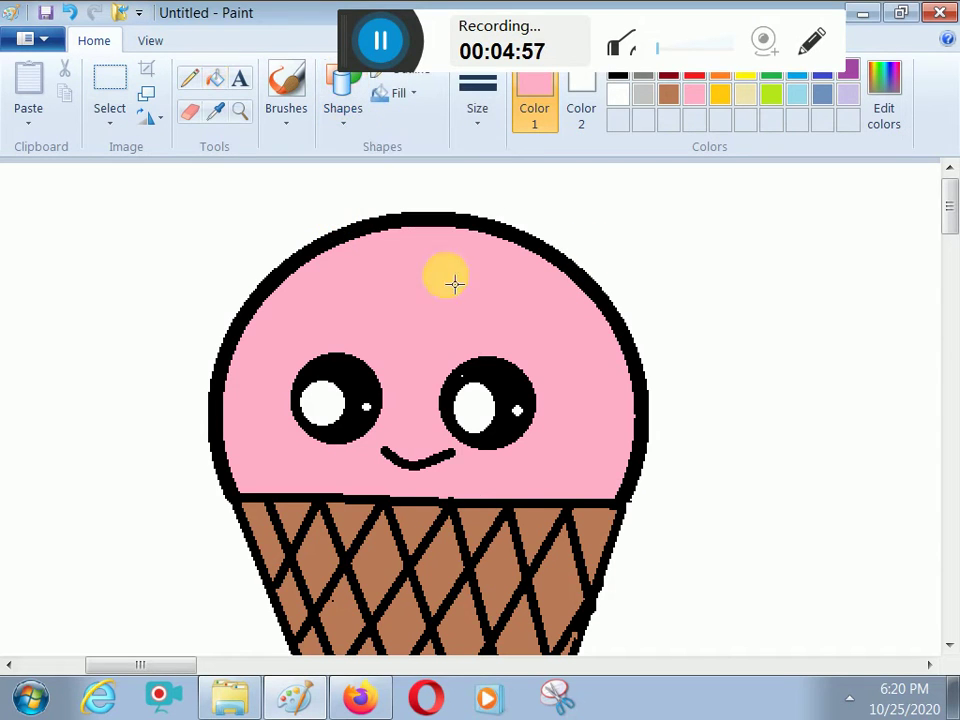
{"action": "left_click_drag", "start_coordinate": [550, 240], "coordinate": [642, 332]}
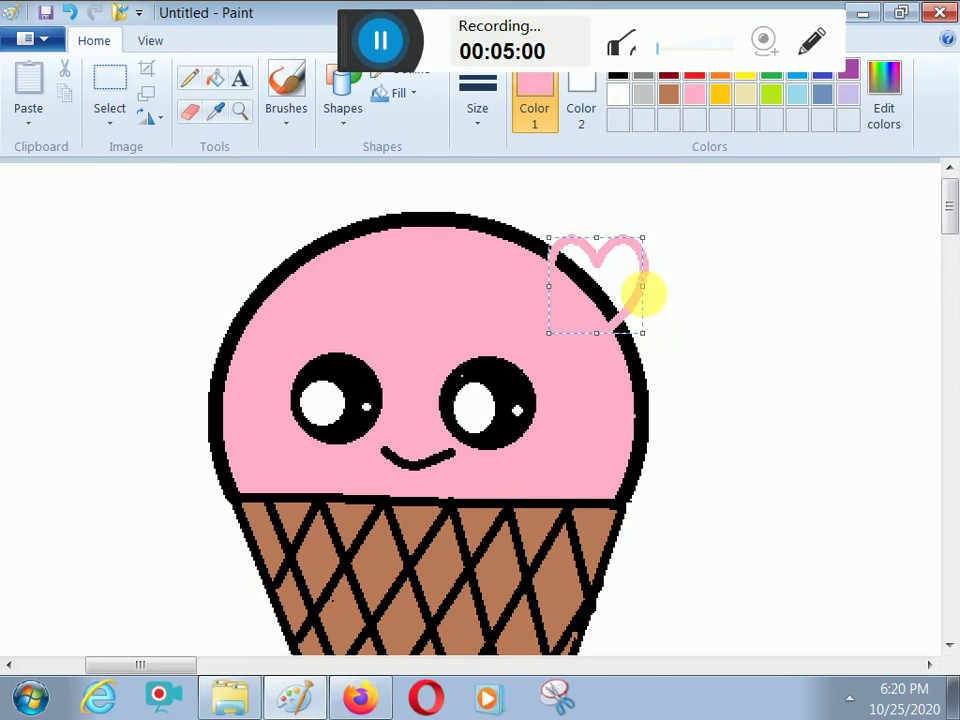
{"action": "left_click", "coordinate": [619, 77]}
{"action": "left_click_drag", "start_coordinate": [549, 286], "coordinate": [537, 292]}
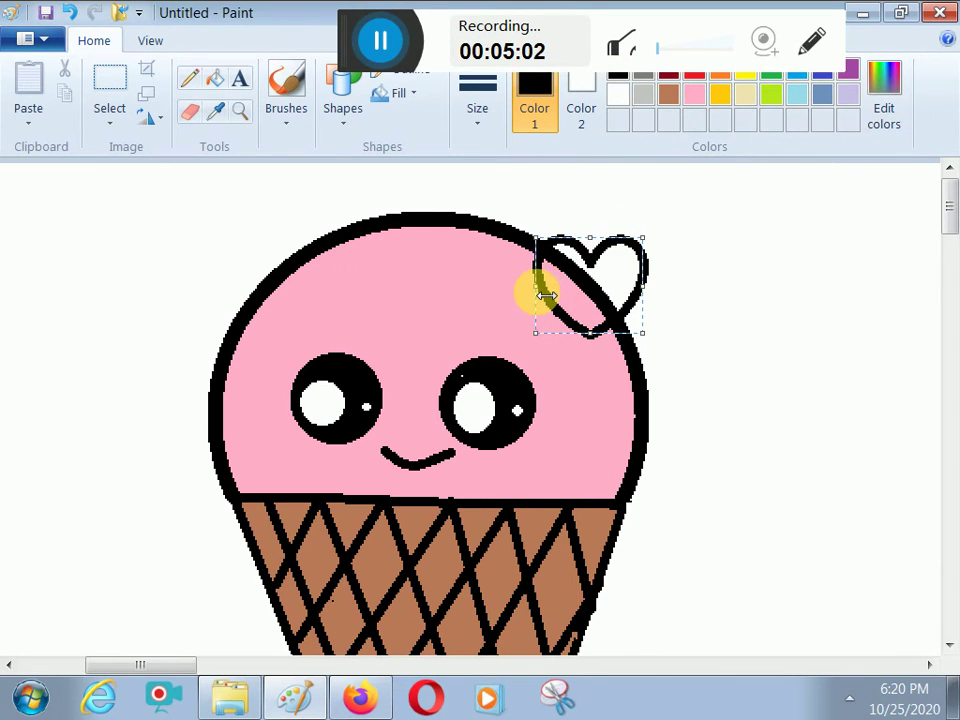
{"action": "mouse_move", "coordinate": [593, 239]}
{"action": "left_mouse_down"}
{"action": "mouse_move", "coordinate": [603, 260]}
{"action": "mouse_move", "coordinate": [594, 268]}
{"action": "mouse_move", "coordinate": [594, 242]}
{"action": "left_mouse_up"}
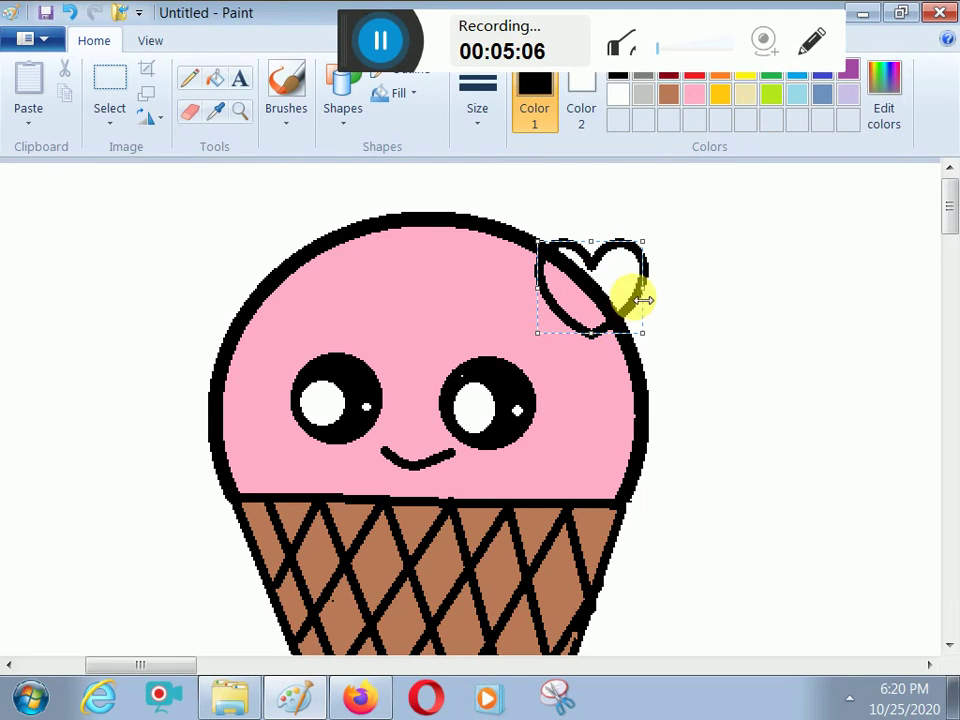
{"action": "left_click_drag", "start_coordinate": [643, 299], "coordinate": [656, 294]}
{"action": "left_click", "coordinate": [714, 252]}
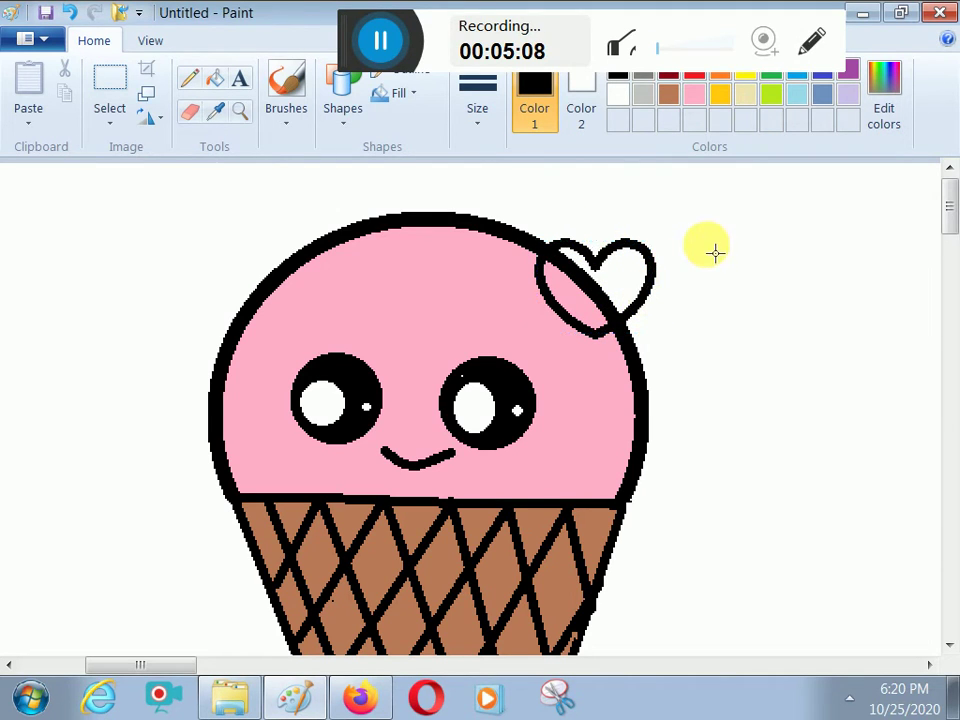
- Erase the scoop's outline and pink from inside the heart and fill it with a custom darker shade of red
{"action": "left_click", "coordinate": [189, 110]}
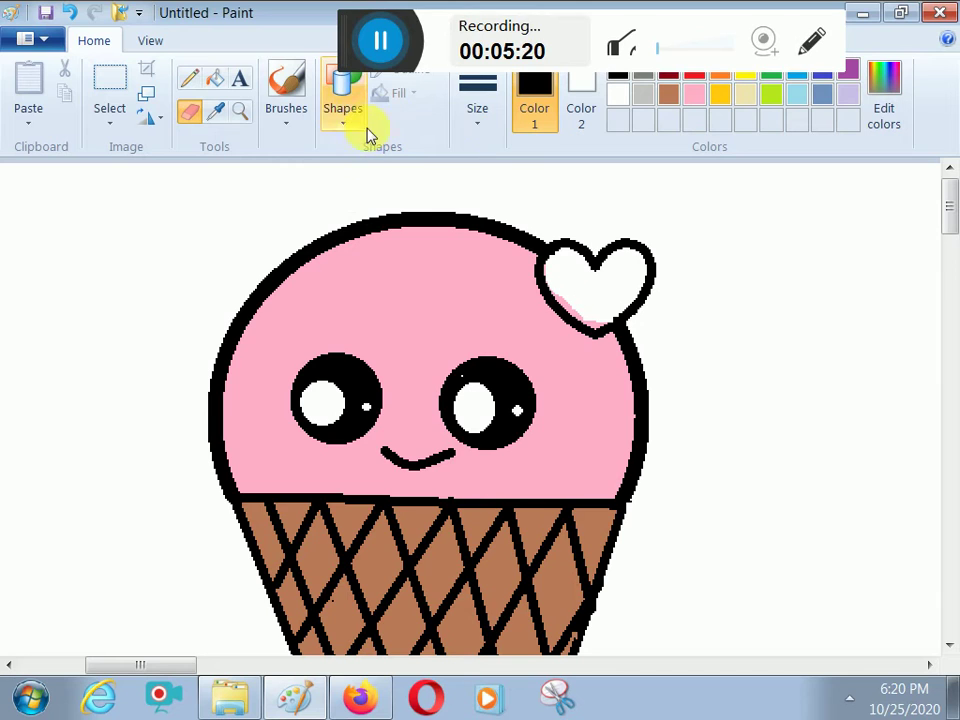
{"action": "left_click", "coordinate": [215, 80]}
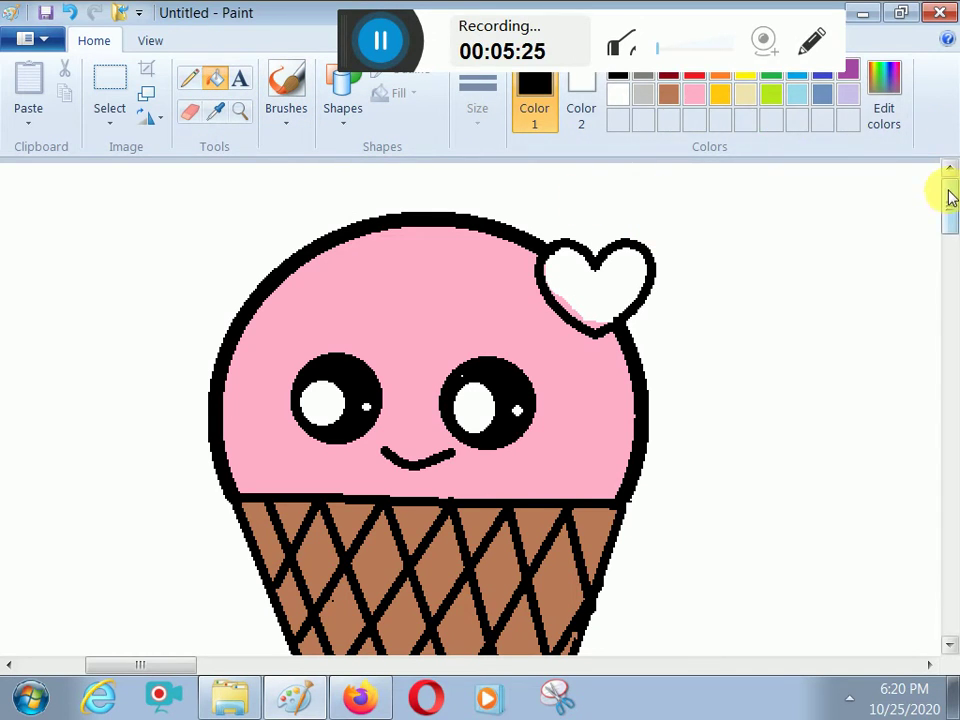
{"action": "left_click", "coordinate": [694, 77]}
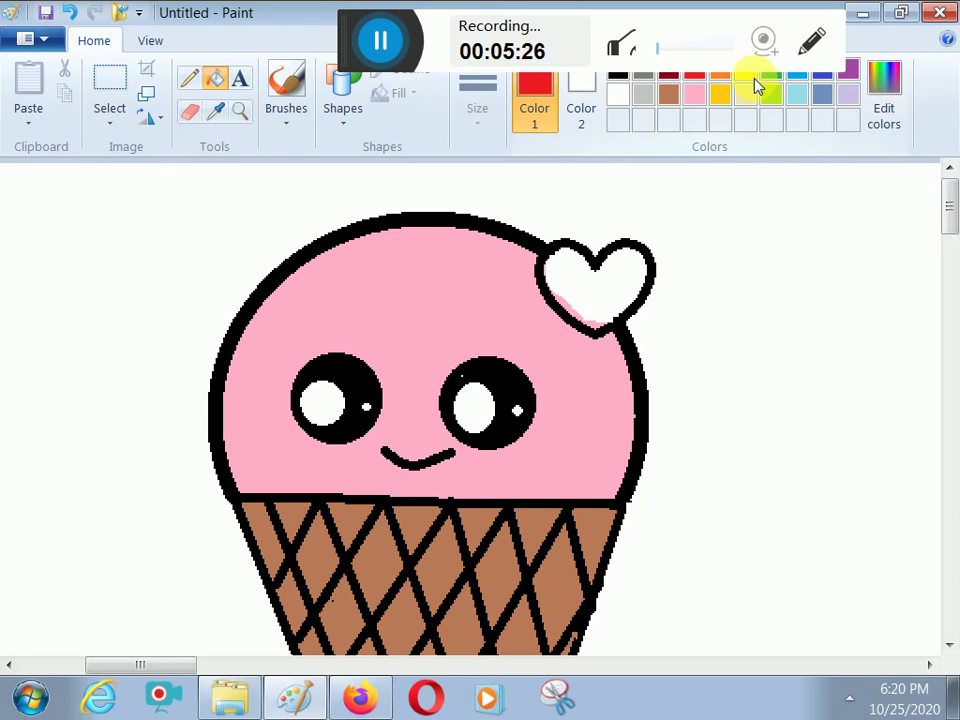
{"action": "left_click", "coordinate": [883, 100]}
{"action": "mouse_move", "coordinate": [740, 310]}
{"action": "left_mouse_down"}
{"action": "mouse_move", "coordinate": [748, 306]}
{"action": "mouse_move", "coordinate": [748, 318]}
{"action": "left_mouse_up"}
{"action": "left_click", "coordinate": [247, 500]}
{"action": "left_click", "coordinate": [591, 293]}
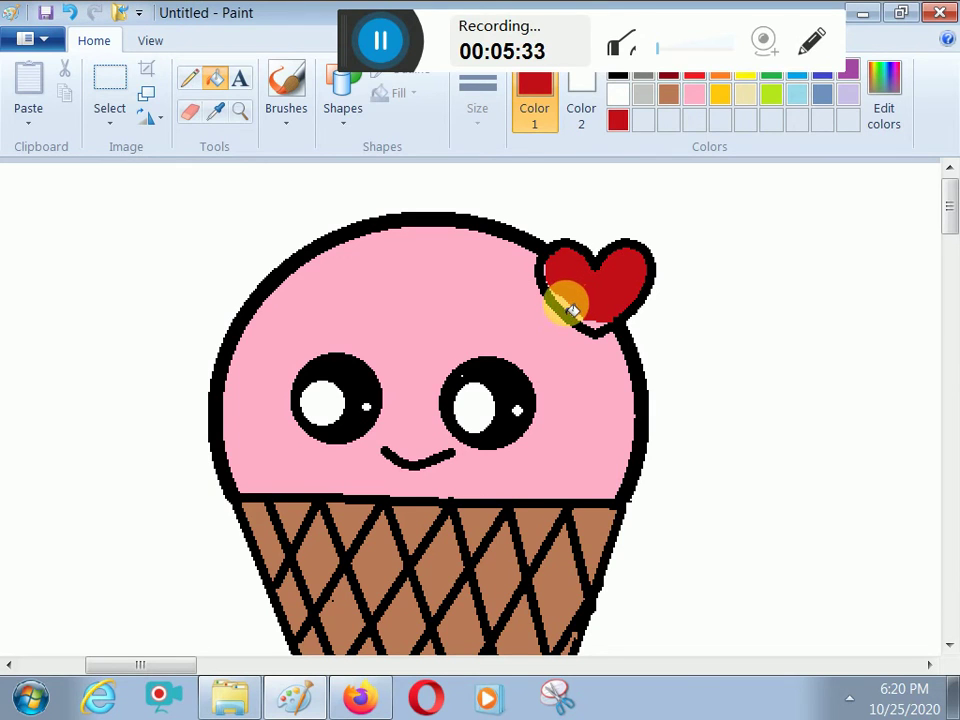
- Touch up the gaps along the heart's left edge in dark red and add two small white highlights near its right edge
{"action": "left_click", "coordinate": [192, 118]}
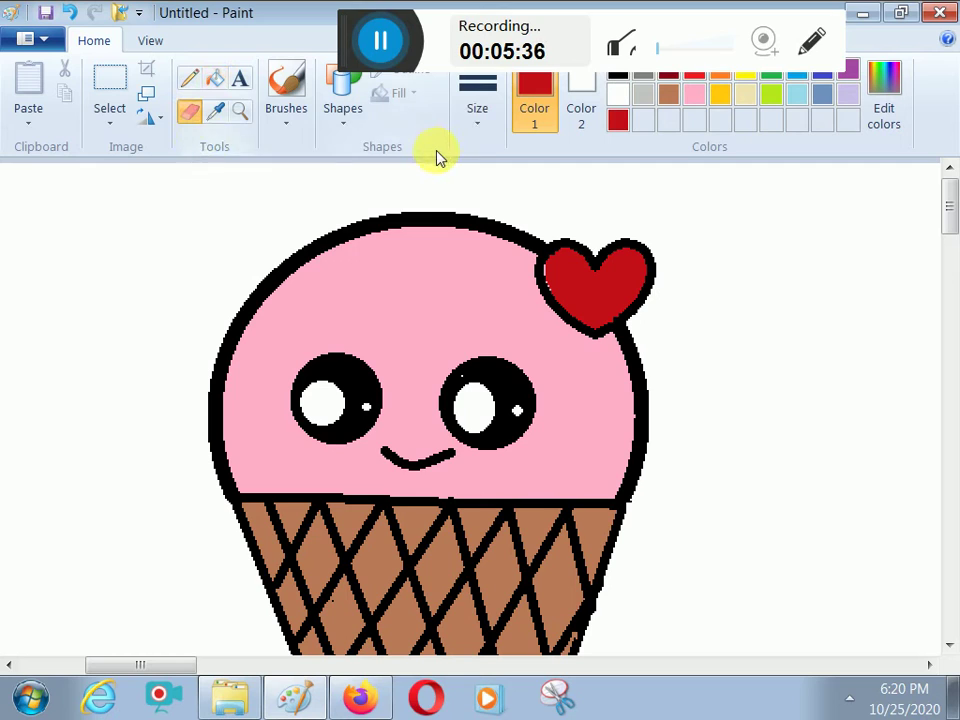
{"action": "left_click", "coordinate": [189, 82]}
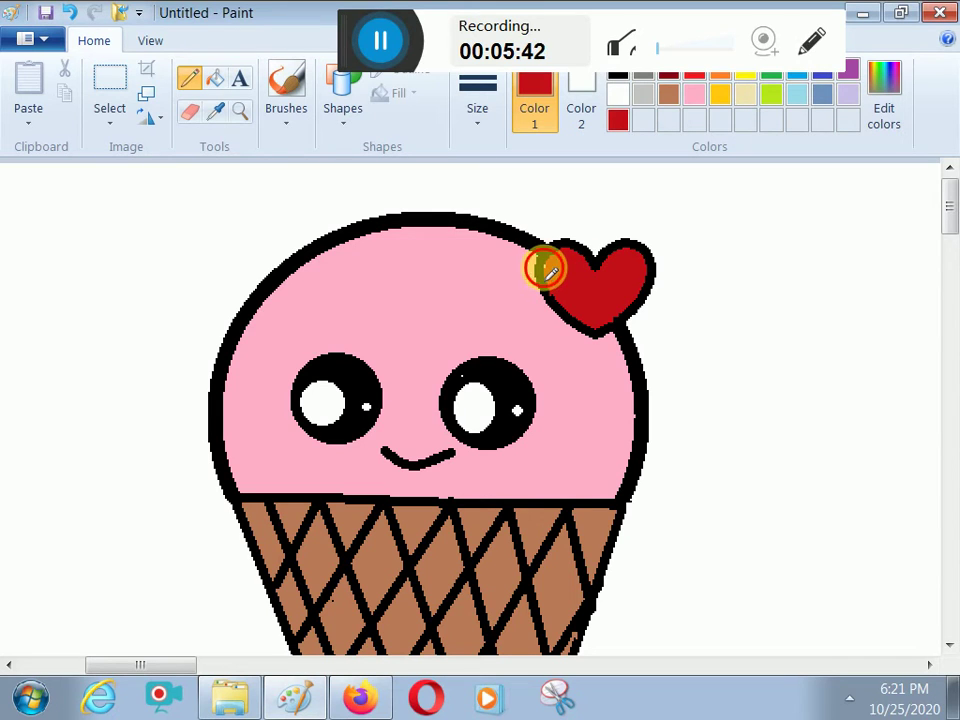
{"action": "left_click", "coordinate": [617, 94]}
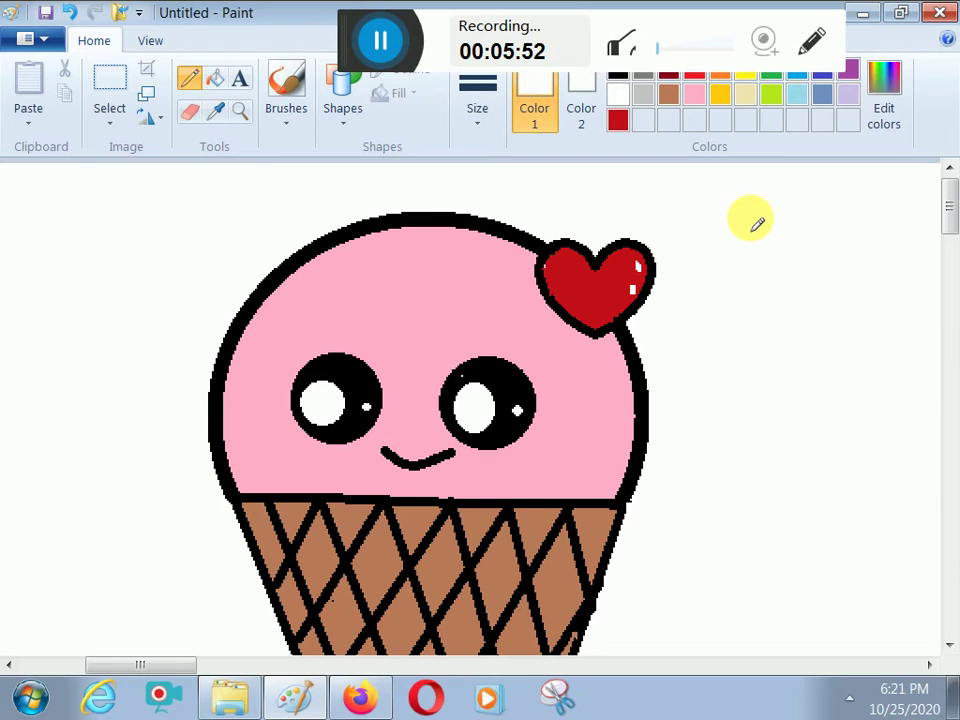
- Draw a curved line in a custom lighter pink across the scoop's lower-right part, from its right edge towards the cone
{"action": "left_click", "coordinate": [347, 128]}
{"action": "left_click", "coordinate": [377, 152]}
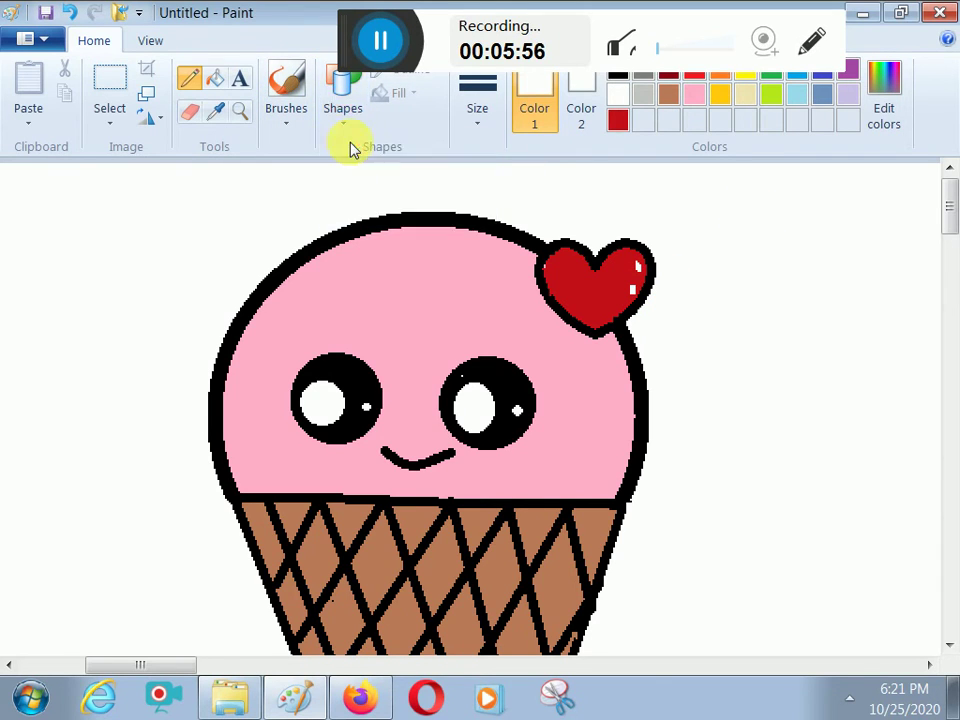
{"action": "left_click", "coordinate": [894, 84]}
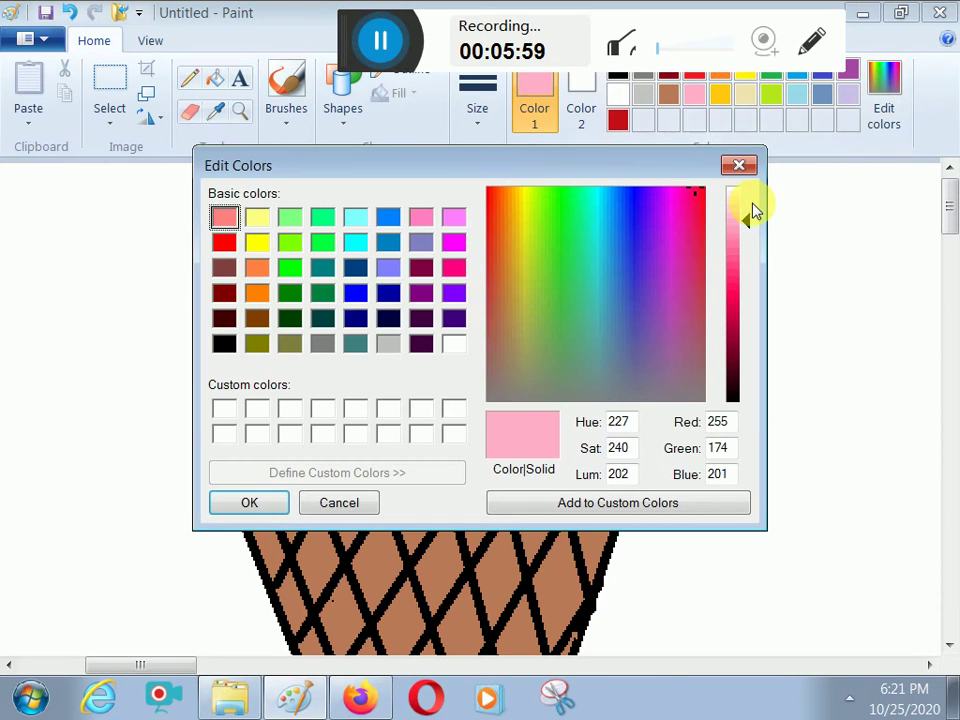
{"action": "left_click_drag", "start_coordinate": [750, 218], "coordinate": [748, 211]}
{"action": "left_click", "coordinate": [249, 503]}
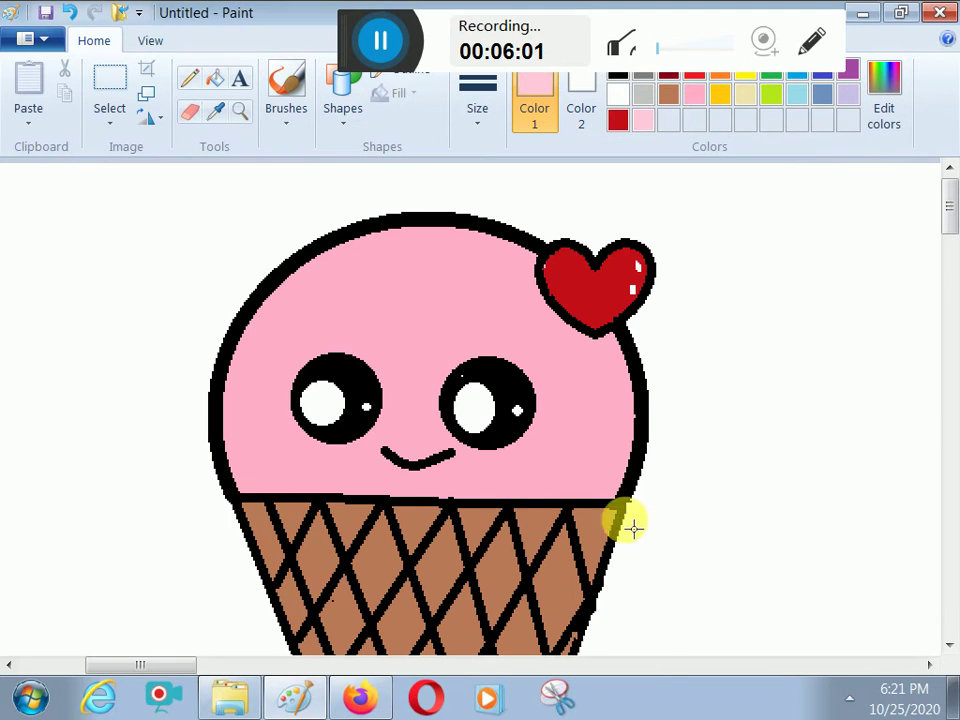
{"action": "mouse_move", "coordinate": [617, 343]}
{"action": "left_mouse_down"}
{"action": "mouse_move", "coordinate": [555, 472]}
{"action": "mouse_move", "coordinate": [484, 497]}
{"action": "mouse_move", "coordinate": [567, 479]}
{"action": "left_mouse_up"}
{"action": "left_click", "coordinate": [556, 469]}
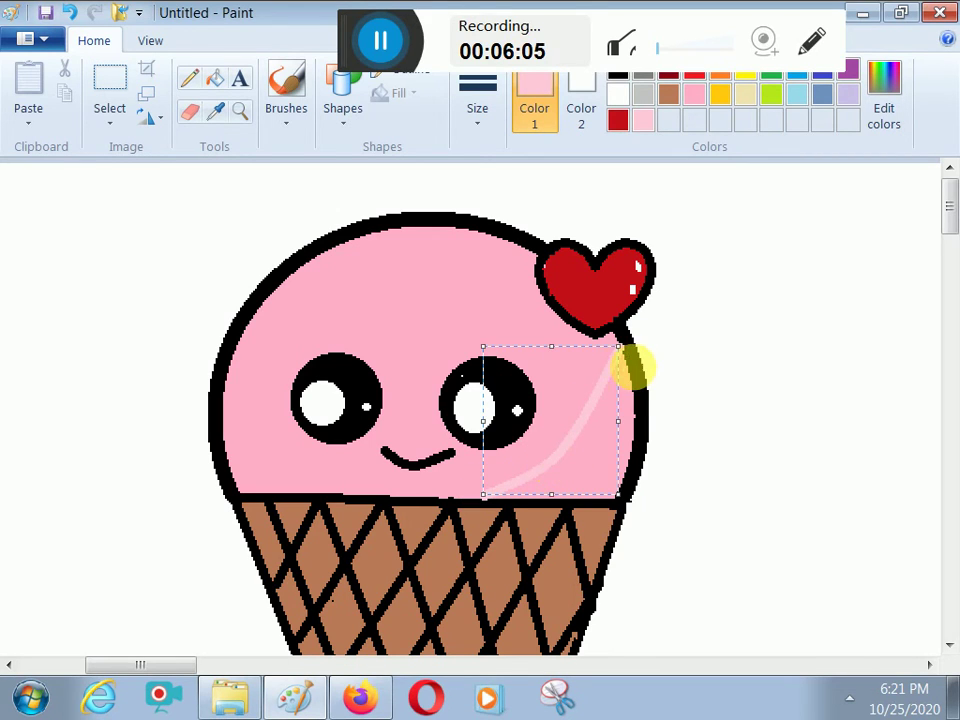
- Adjust the ends of the light pink curve and fill the scoop area between it and the lower-right outline with light pink
{"action": "left_click_drag", "start_coordinate": [620, 348], "coordinate": [621, 362]}
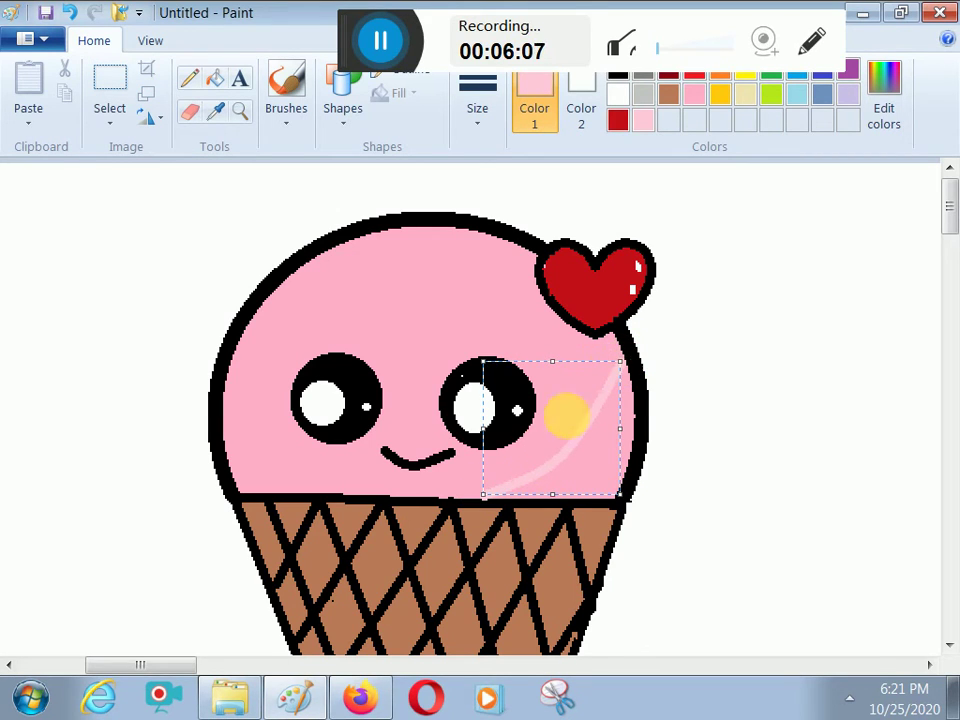
{"action": "mouse_move", "coordinate": [485, 494]}
{"action": "left_mouse_down"}
{"action": "mouse_move", "coordinate": [489, 484]}
{"action": "mouse_move", "coordinate": [482, 493]}
{"action": "left_mouse_up"}
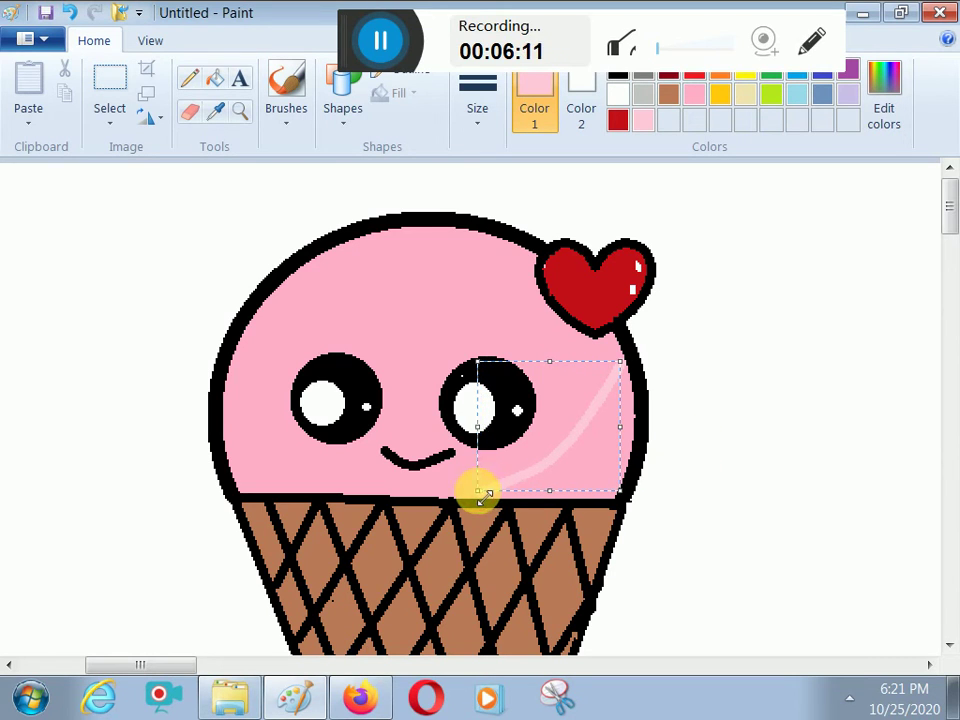
{"action": "left_click", "coordinate": [810, 460]}
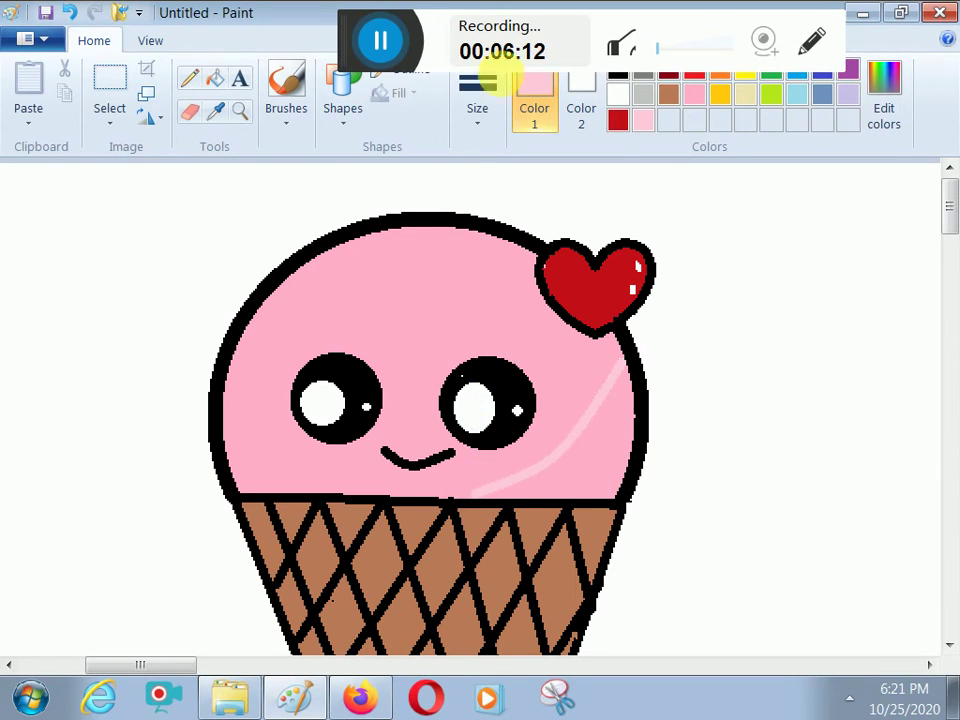
{"action": "left_click", "coordinate": [215, 78]}
{"action": "left_click", "coordinate": [612, 436]}
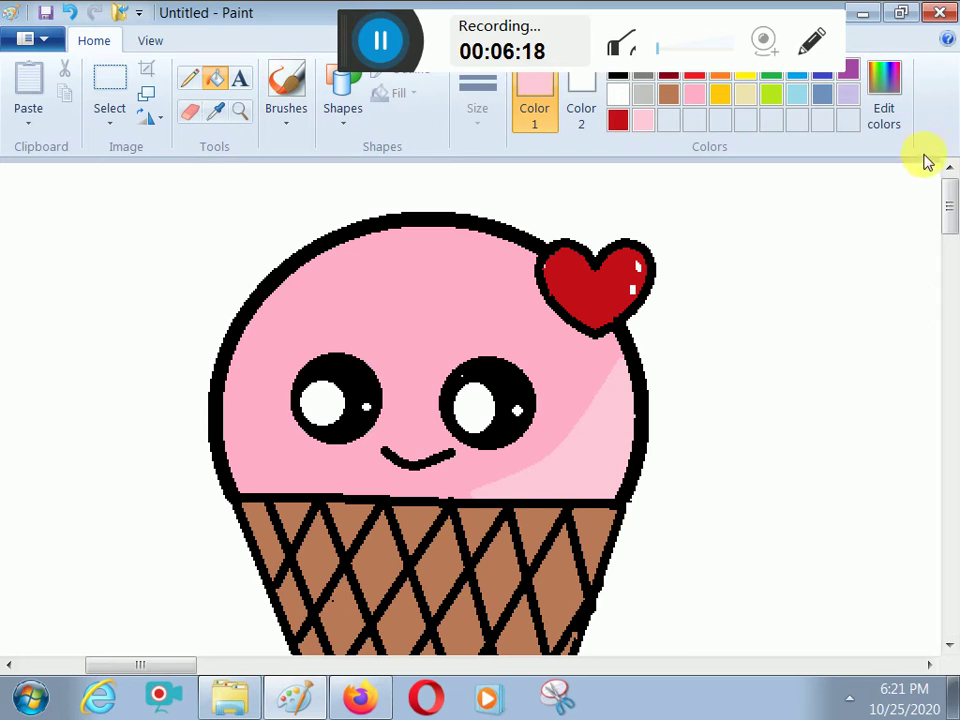
- Draw a straight diagonal line in a custom lighter brown from the cone's upper-right corner to its lower-left edge
{"action": "left_click_drag", "start_coordinate": [943, 203], "coordinate": [946, 245]}
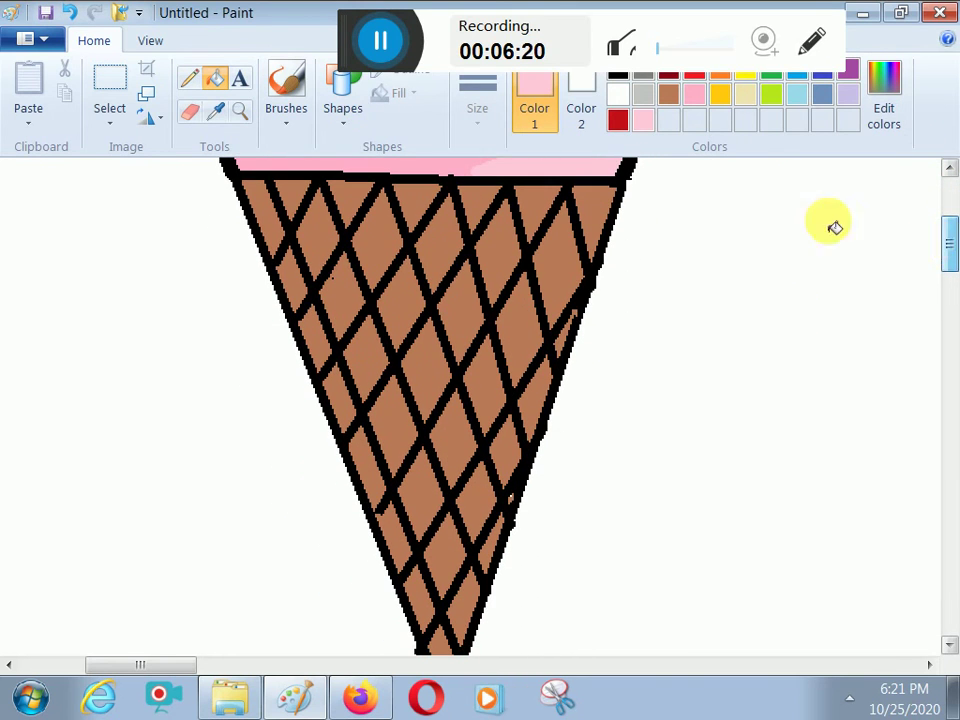
{"action": "left_click", "coordinate": [669, 94]}
{"action": "left_click", "coordinate": [884, 95]}
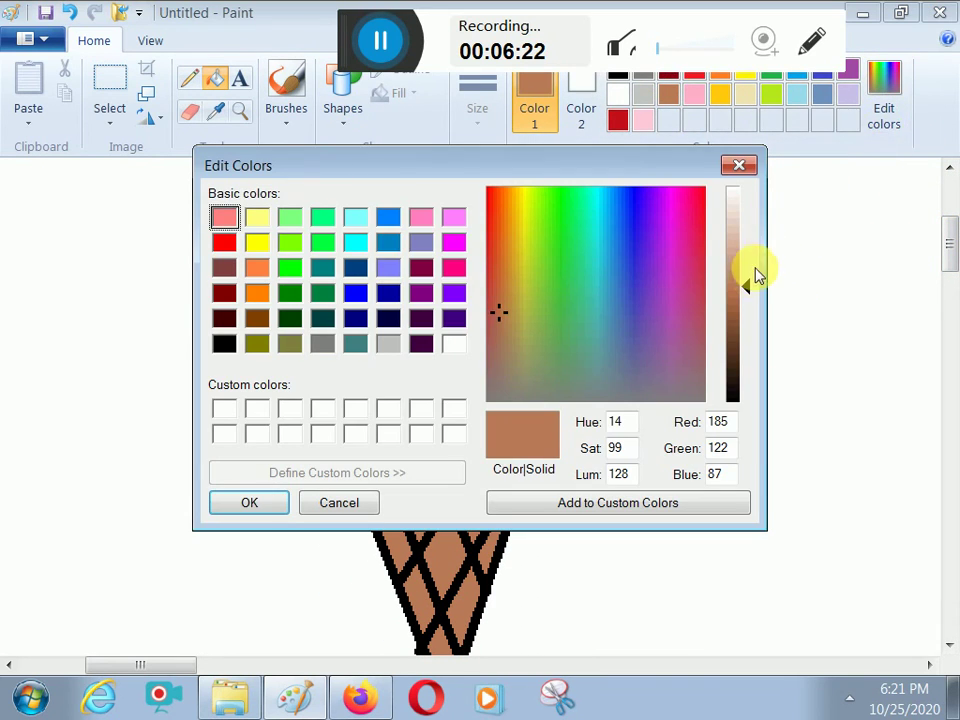
{"action": "mouse_move", "coordinate": [755, 270]}
{"action": "left_mouse_down"}
{"action": "mouse_move", "coordinate": [750, 277]}
{"action": "mouse_move", "coordinate": [748, 254]}
{"action": "left_mouse_up"}
{"action": "left_click", "coordinate": [230, 503]}
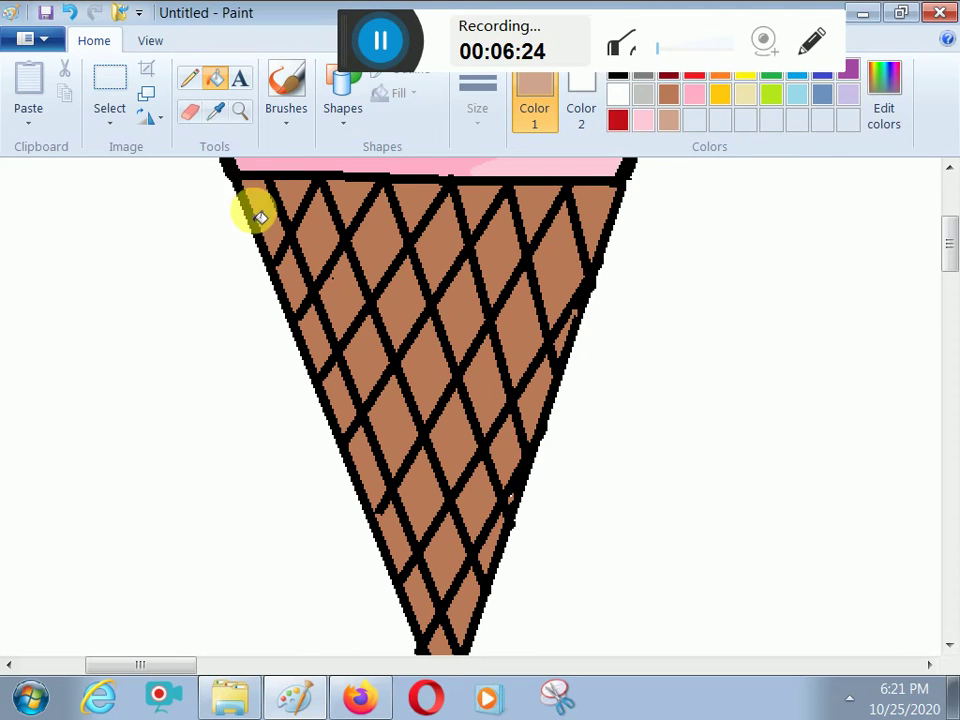
{"action": "left_click", "coordinate": [348, 122]}
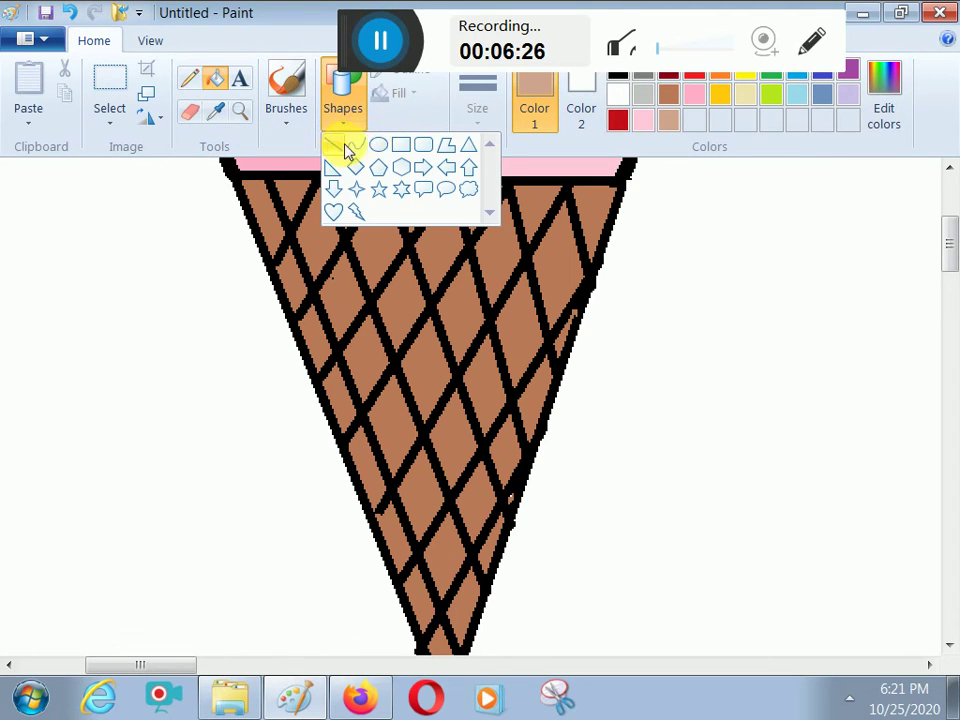
{"action": "left_click", "coordinate": [345, 150]}
{"action": "left_click_drag", "start_coordinate": [606, 190], "coordinate": [385, 547]}
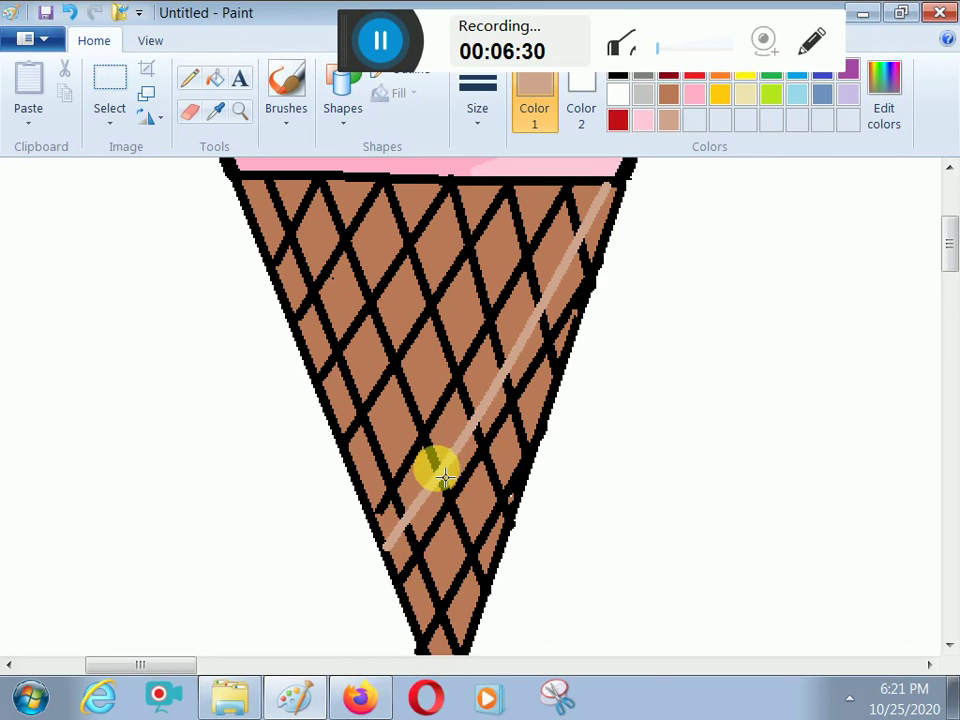
- Fill the waffle segments between the diagonal highlight line and the cone's right edge with light brown, from the top downwards
{"action": "left_click", "coordinate": [216, 82]}
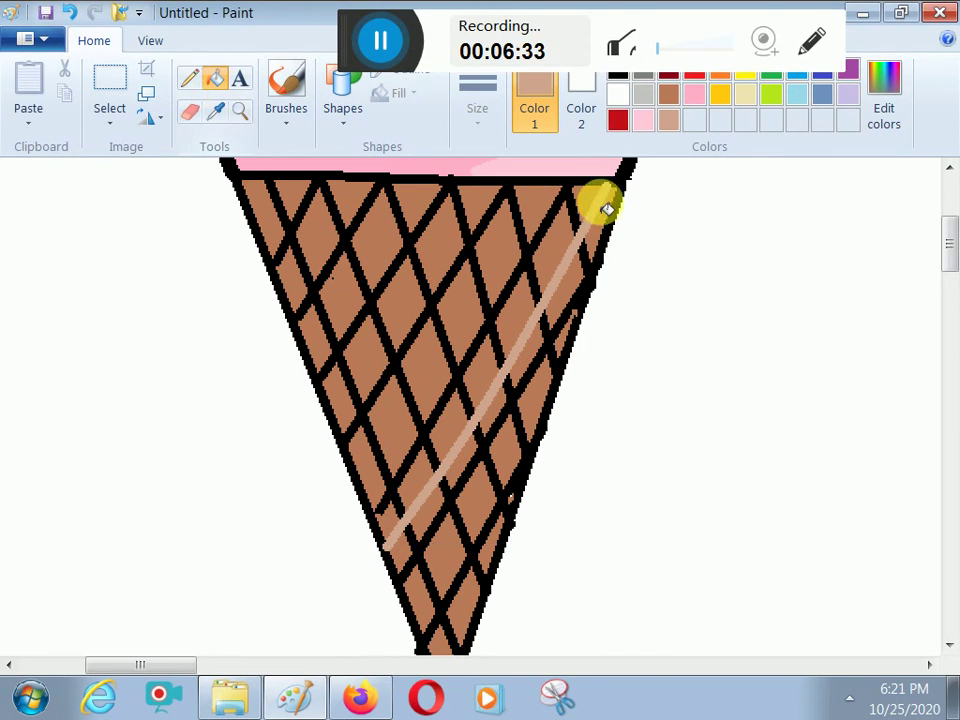
{"action": "left_click", "coordinate": [568, 280]}
{"action": "left_click", "coordinate": [536, 344]}
{"action": "left_click", "coordinate": [538, 394]}
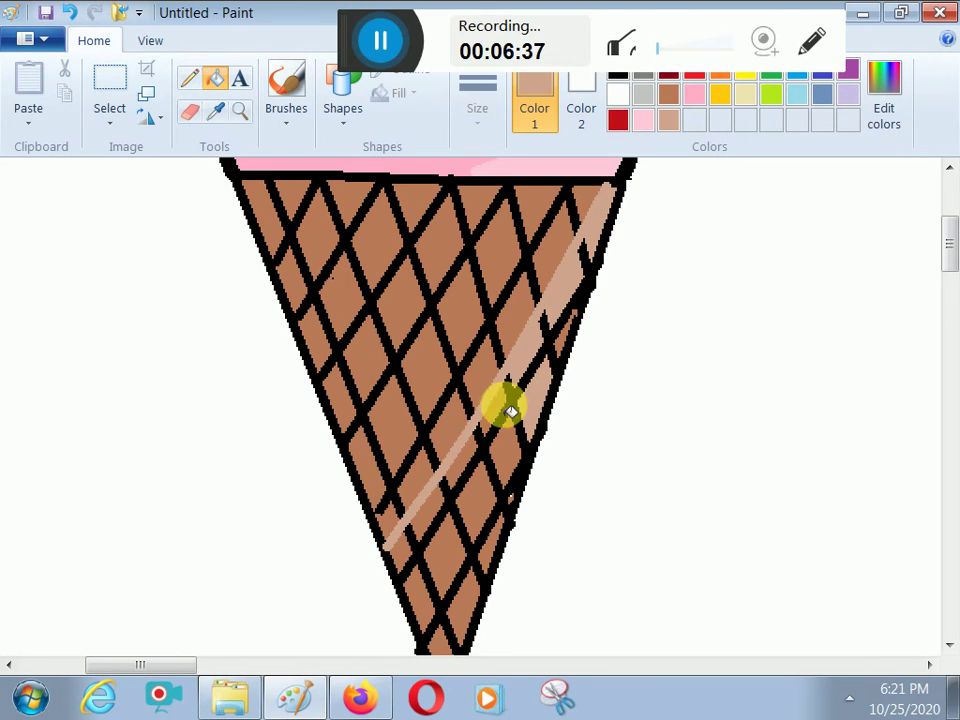
{"action": "left_click", "coordinate": [497, 414]}
{"action": "left_click", "coordinate": [465, 449]}
{"action": "left_click", "coordinate": [427, 508]}
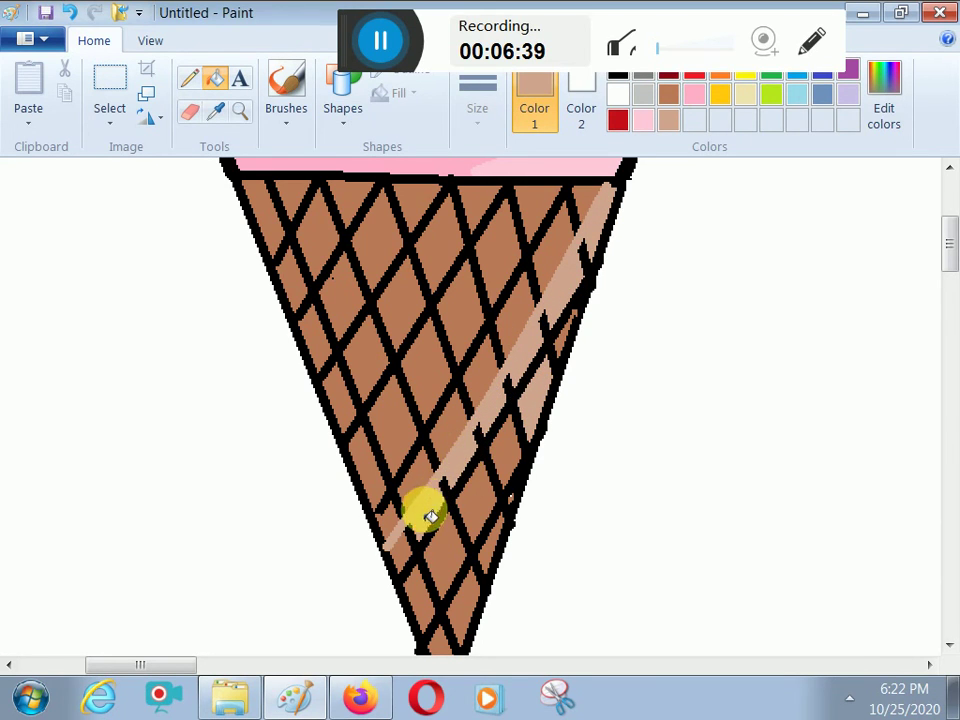
- Fill the remaining waffle segments below the highlight line, down to the cone's tip and along its lower-right edge, with light brown
{"action": "left_click", "coordinate": [396, 540]}
{"action": "left_click", "coordinate": [446, 557]}
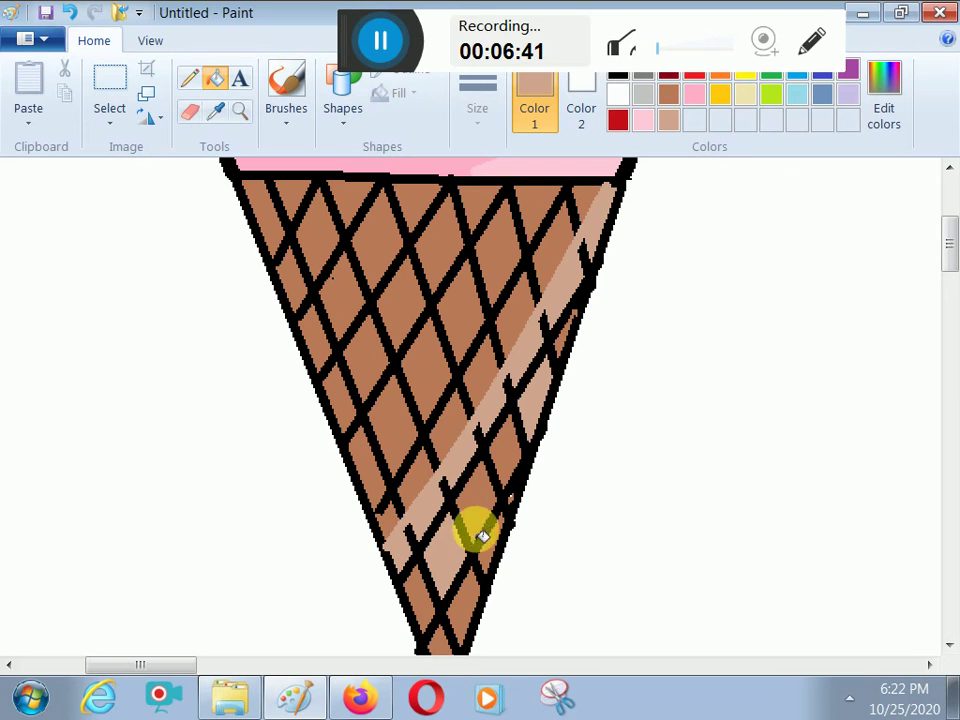
{"action": "left_click", "coordinate": [510, 456]}
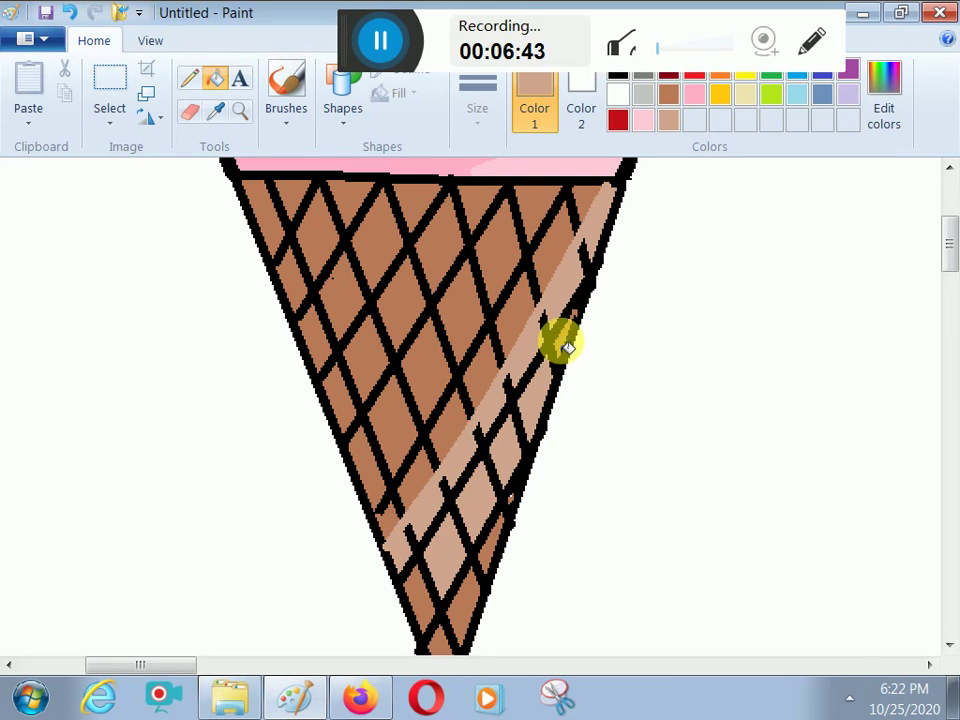
{"action": "scroll", "coordinate": [600, 390], "scroll_direction": "down", "scroll_amount": 2}
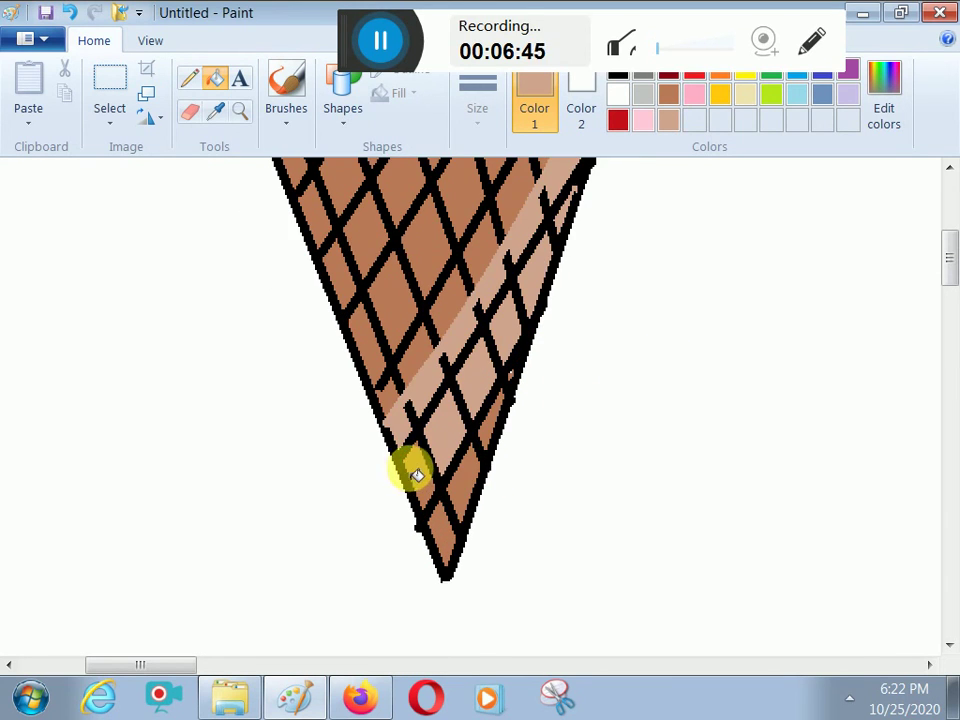
{"action": "left_click", "coordinate": [438, 506]}
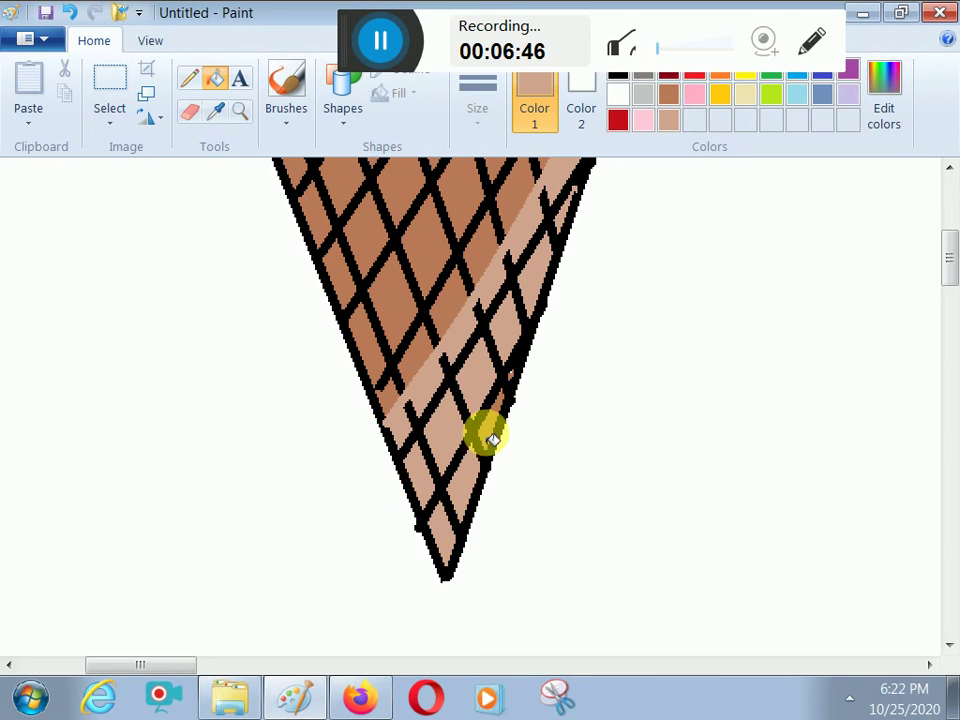
{"action": "scroll", "coordinate": [580, 435], "scroll_direction": "up", "scroll_amount": 3}
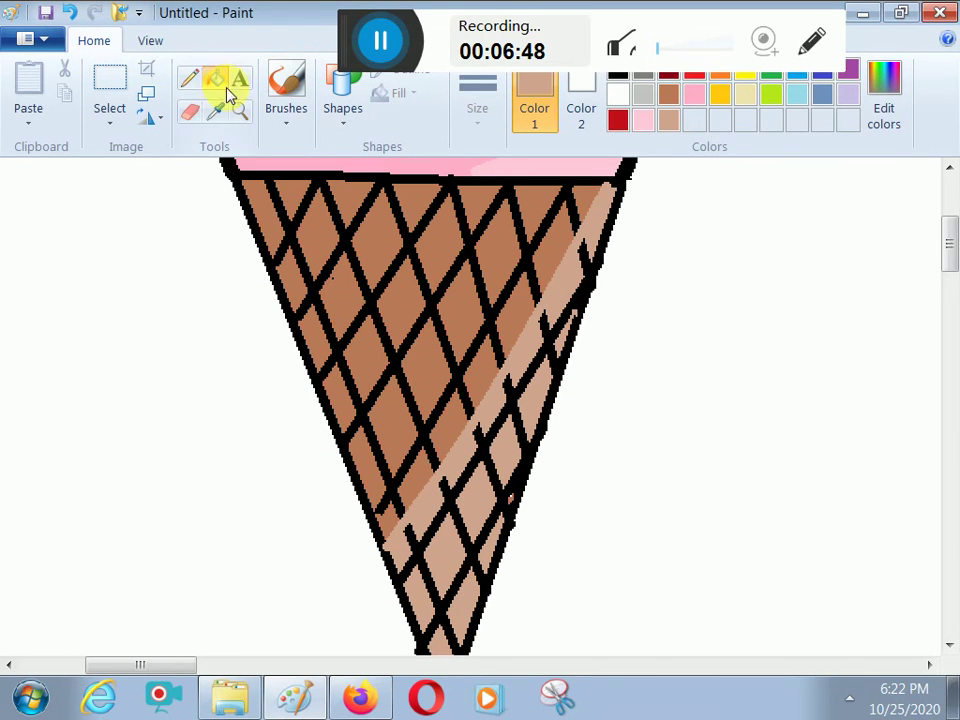
- Redraw the black waffle lines across the diagonal highlight with the Pencil at its thickest size, closing the gaps in the grid
{"action": "left_click", "coordinate": [624, 75]}
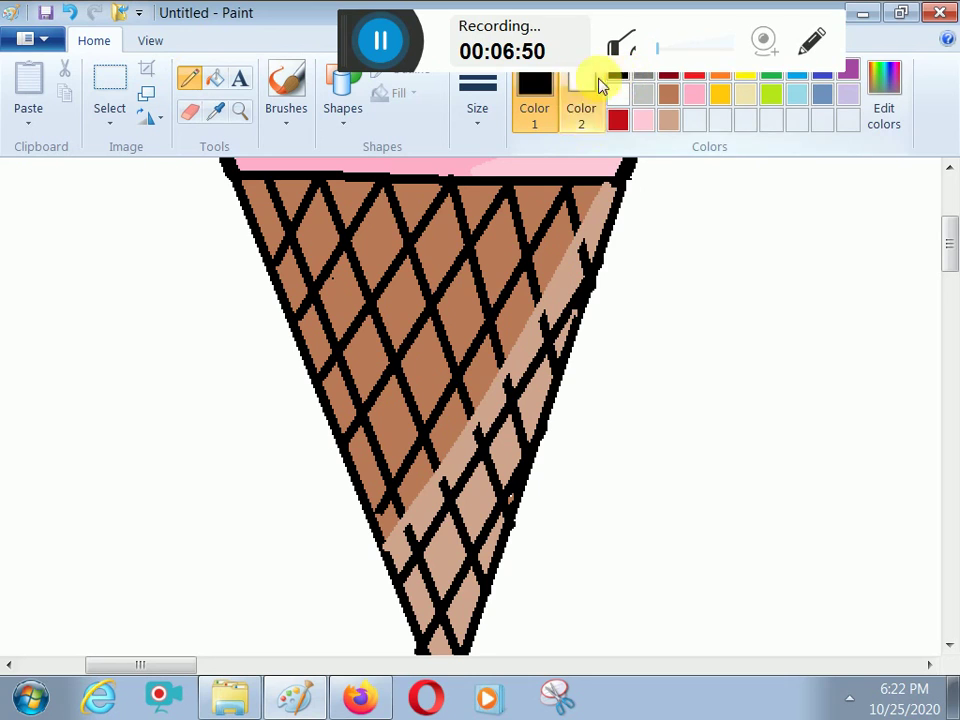
{"action": "left_click", "coordinate": [477, 112]}
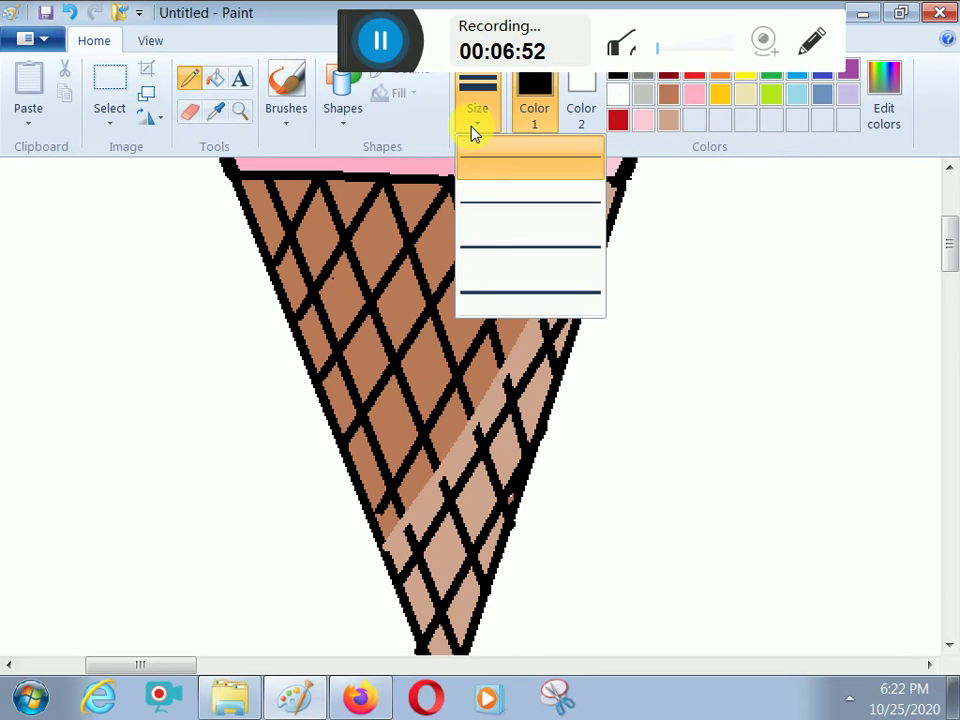
{"action": "left_click", "coordinate": [568, 298]}
{"action": "left_click_drag", "start_coordinate": [574, 237], "coordinate": [578, 249]}
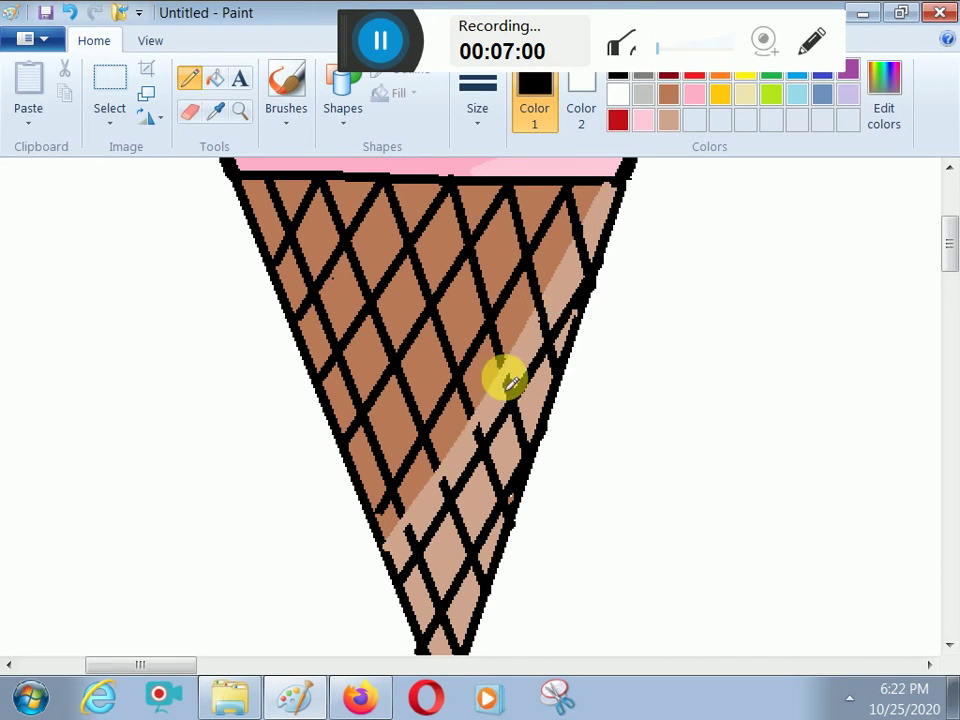
{"action": "mouse_move", "coordinate": [504, 372]}
{"action": "left_mouse_down"}
{"action": "mouse_move", "coordinate": [499, 360]}
{"action": "mouse_move", "coordinate": [507, 385]}
{"action": "left_mouse_up"}
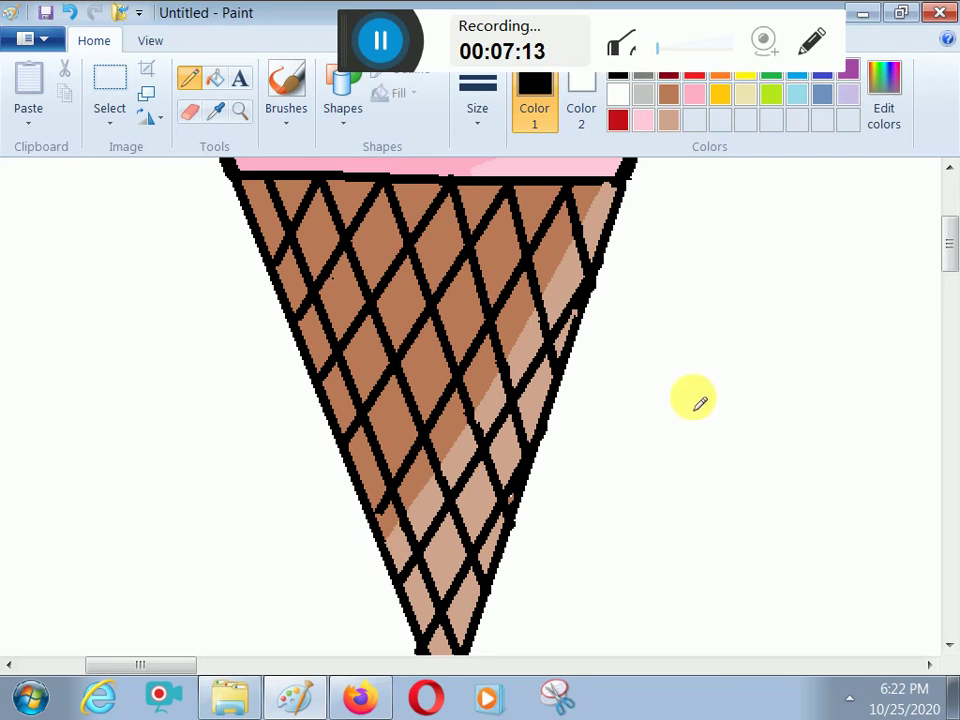
- Black out the small gap on the cone's lower-right edge and erase the stray bump on the outline left of the tip
{"action": "scroll", "coordinate": [650, 300], "scroll_direction": "up", "scroll_amount": 3}
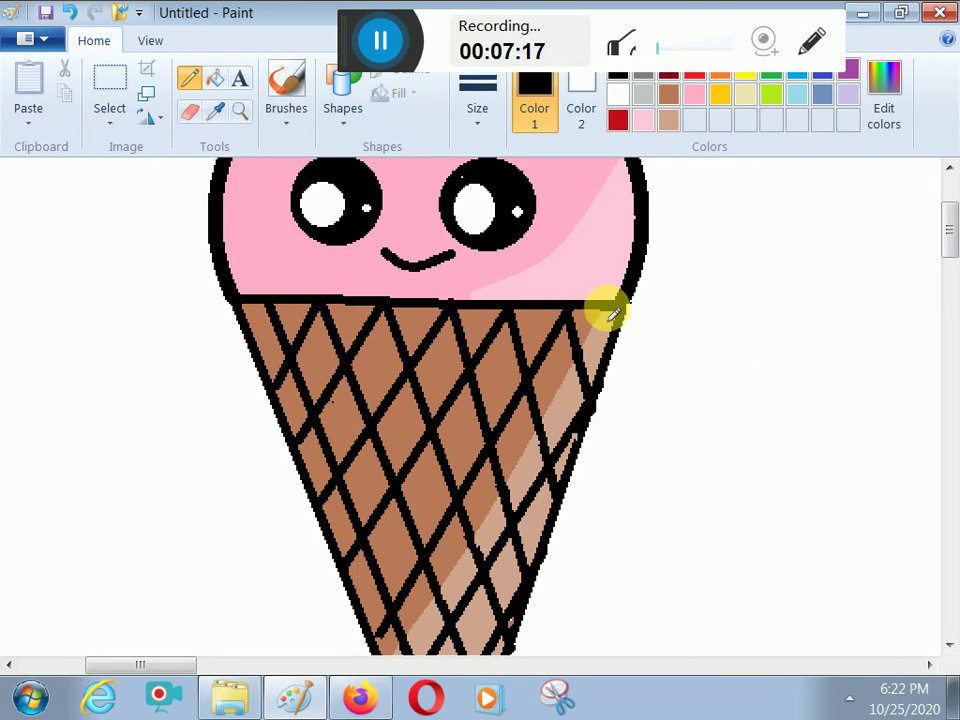
{"action": "scroll", "coordinate": [707, 344], "scroll_direction": "down", "scroll_amount": 3}
{"action": "scroll", "coordinate": [700, 340], "scroll_direction": "down", "scroll_amount": 2}
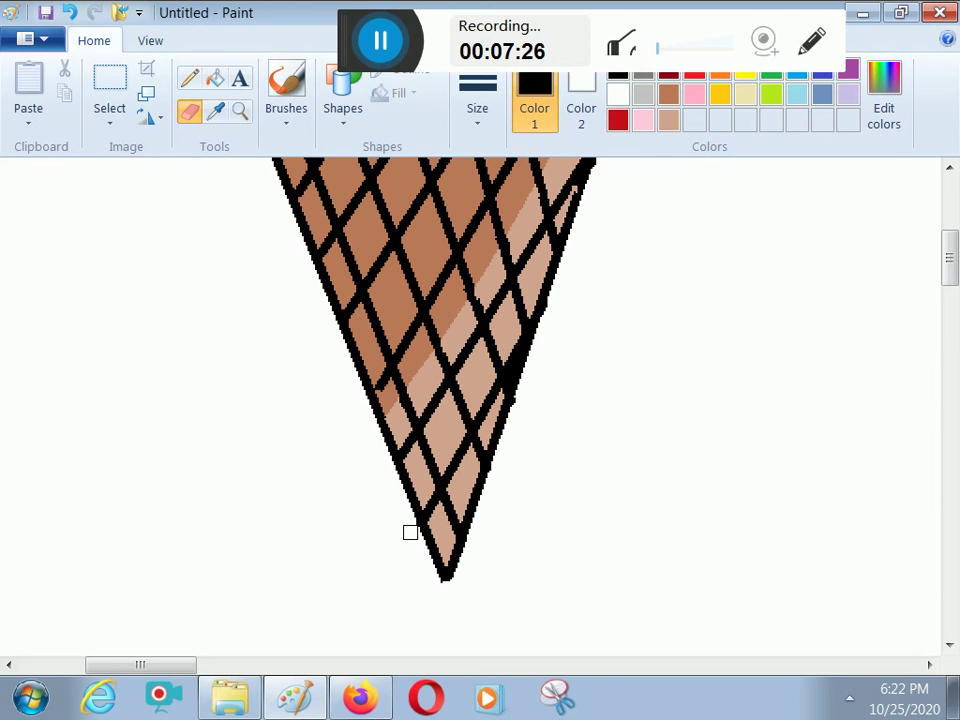
- Examine the whole ice cream drawing, from the scoop and heart down to the cone
{"action": "left_click", "coordinate": [244, 107]}
{"action": "left_click", "coordinate": [433, 441]}
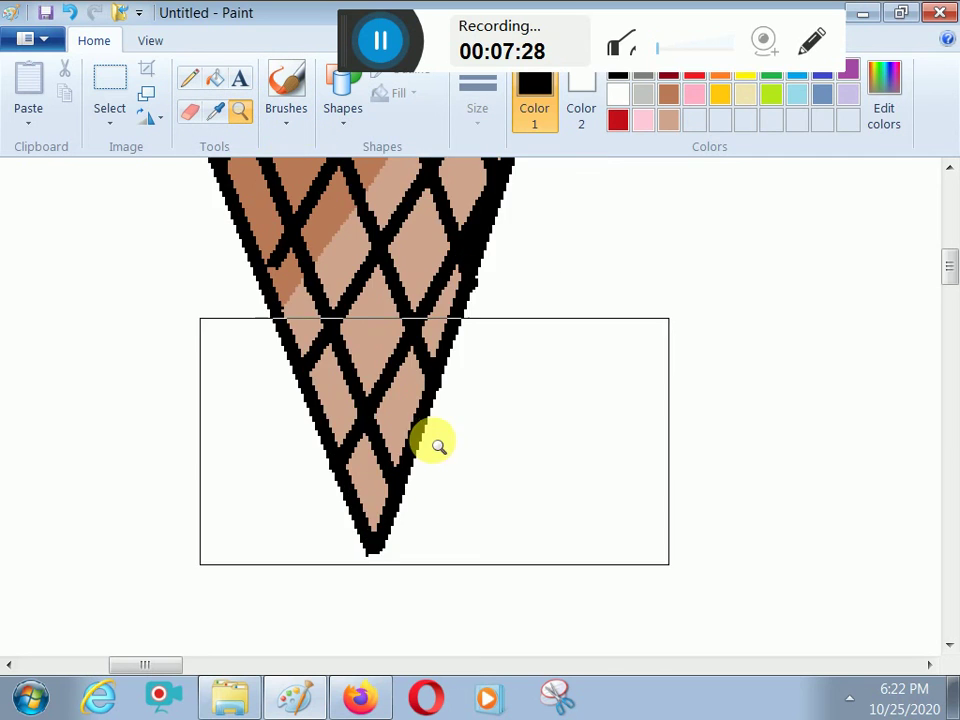
{"action": "right_click", "coordinate": [414, 418]}
{"action": "right_click", "coordinate": [335, 352]}
{"action": "right_click", "coordinate": [227, 273]}
{"action": "left_click", "coordinate": [151, 237]}
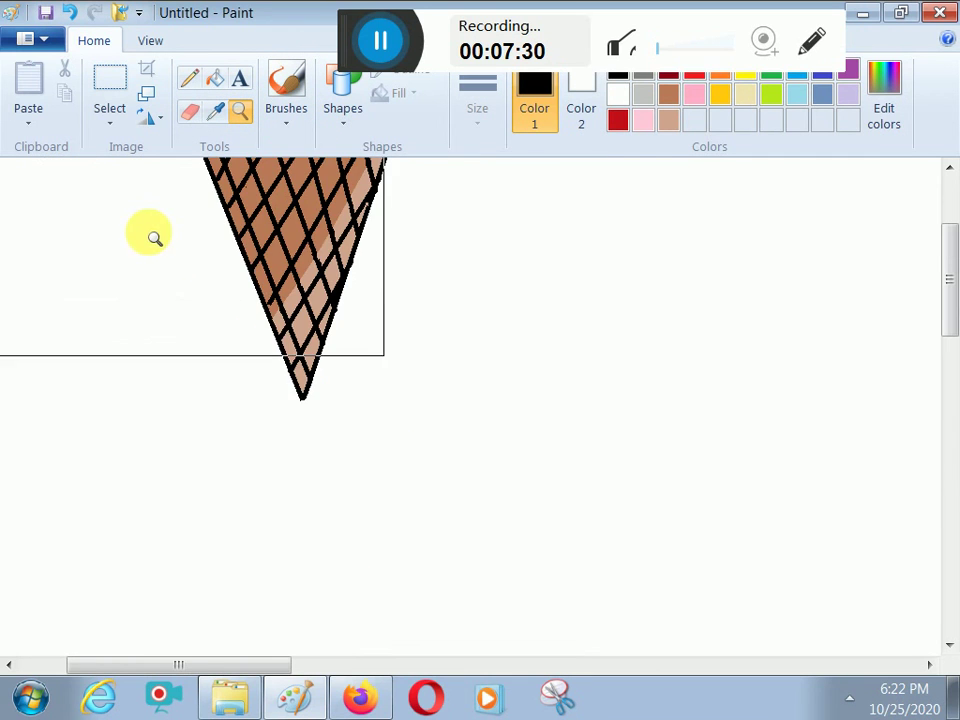
{"action": "left_click", "coordinate": [311, 245]}
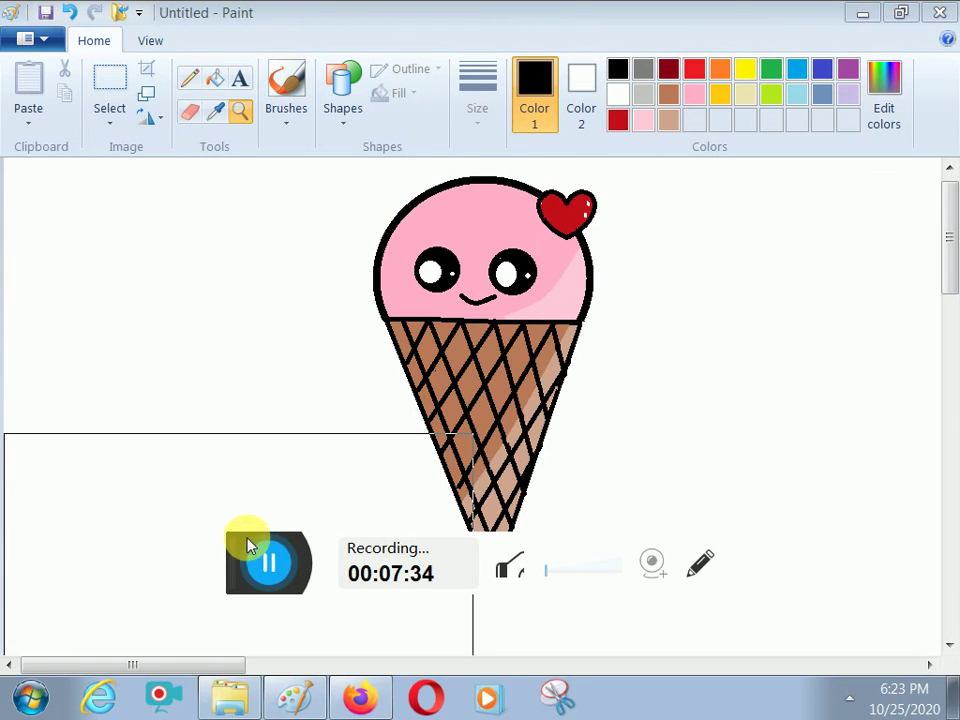
{"action": "right_click", "coordinate": [418, 425]}
{"action": "left_click", "coordinate": [317, 285]}
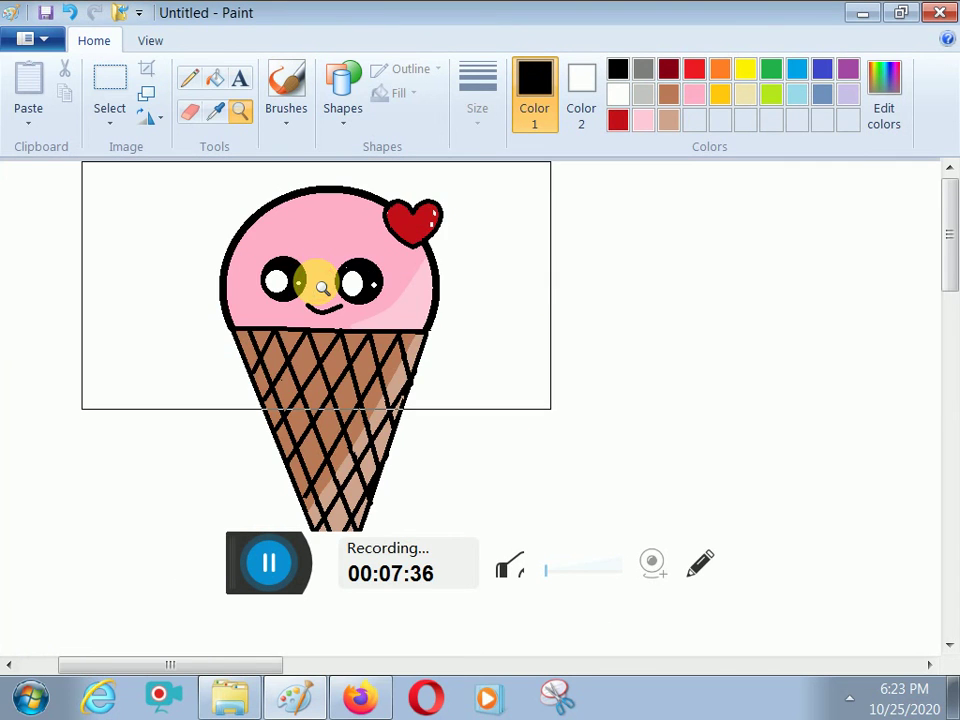
- Draw two small black curved drip outlines, one below the other, along the cone's upper-left edge beneath the scoop
{"action": "left_click", "coordinate": [345, 125]}
{"action": "left_click", "coordinate": [386, 148]}
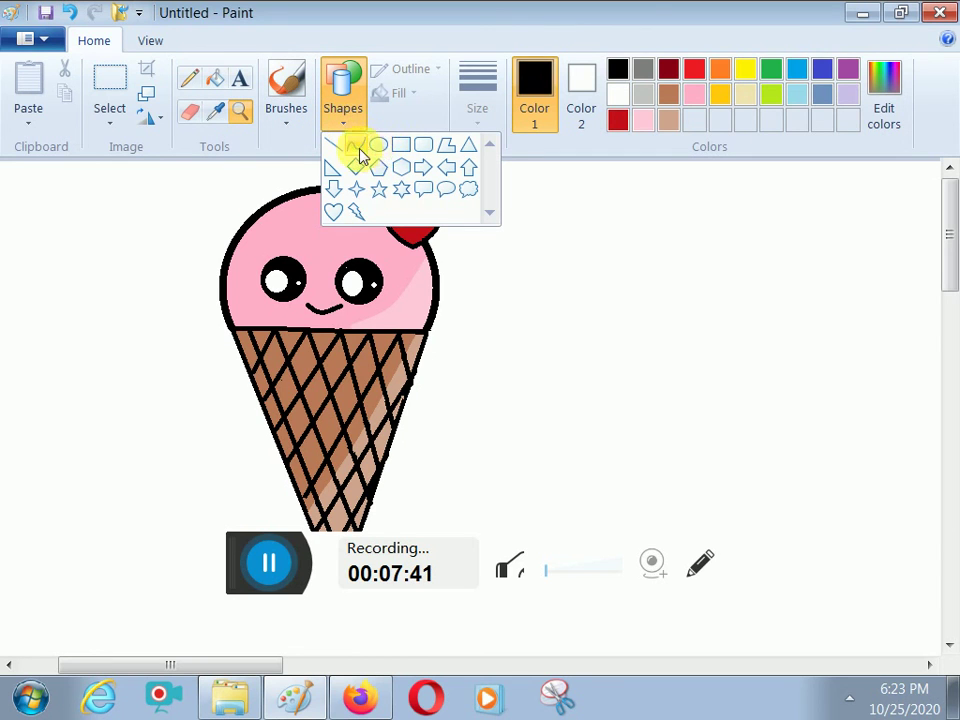
{"action": "left_click", "coordinate": [378, 148]}
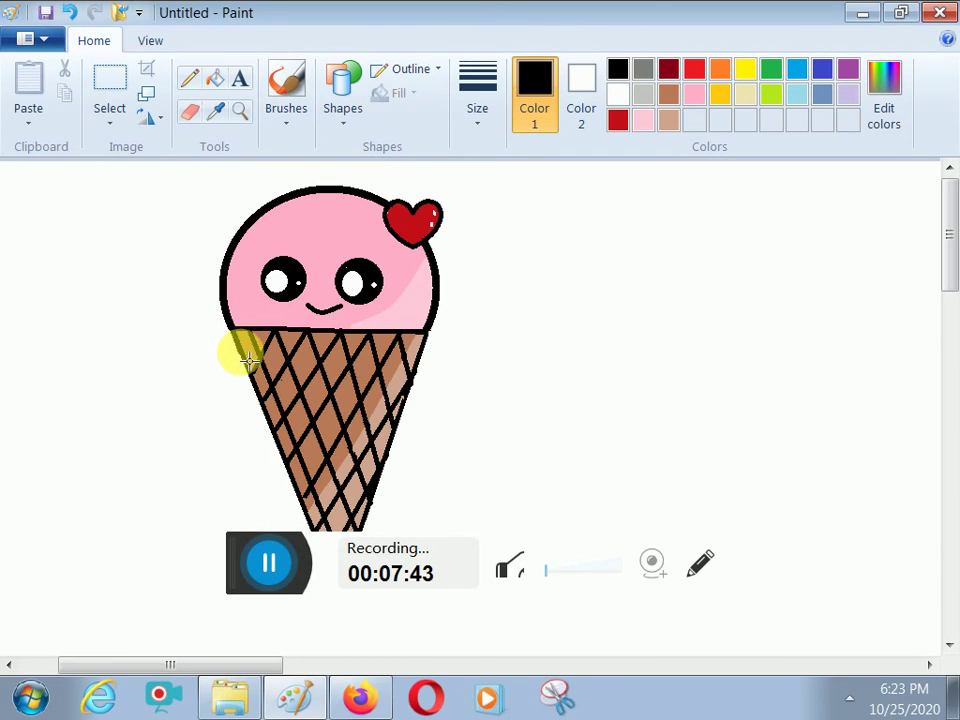
{"action": "left_click_drag", "start_coordinate": [238, 367], "coordinate": [246, 376]}
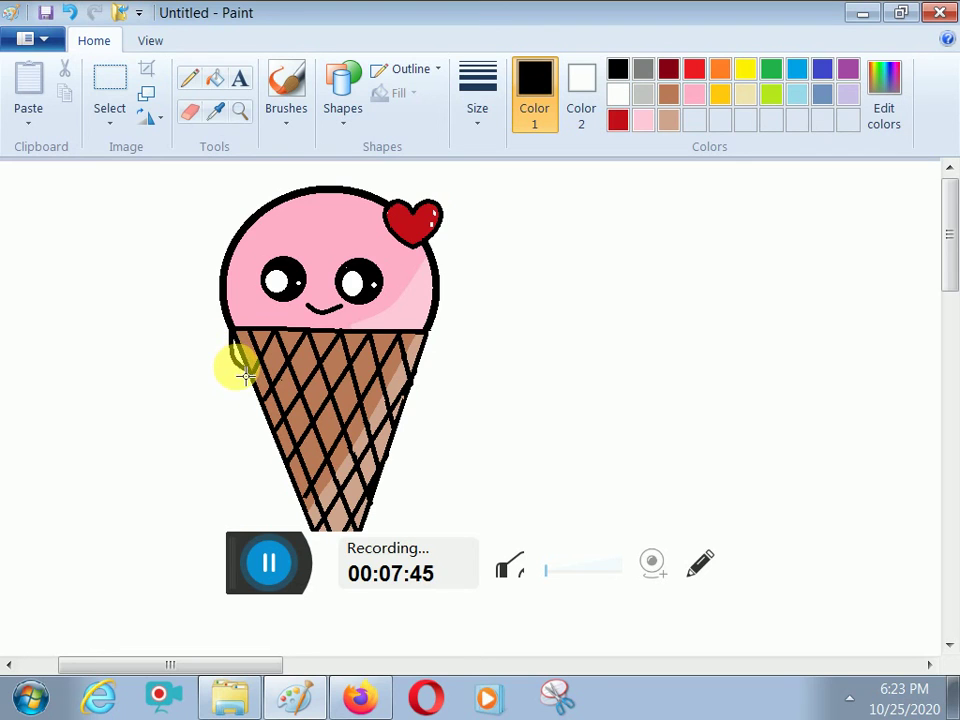
{"action": "left_click", "coordinate": [191, 388]}
{"action": "key", "text": "ctrl+z"}
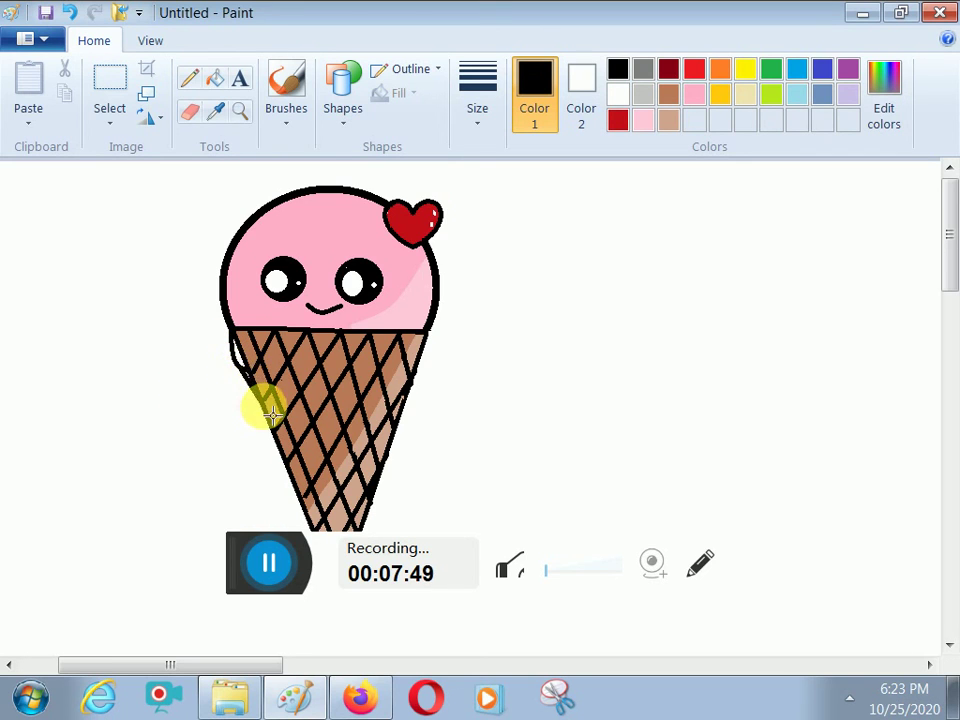
{"action": "left_click_drag", "start_coordinate": [251, 392], "coordinate": [257, 418]}
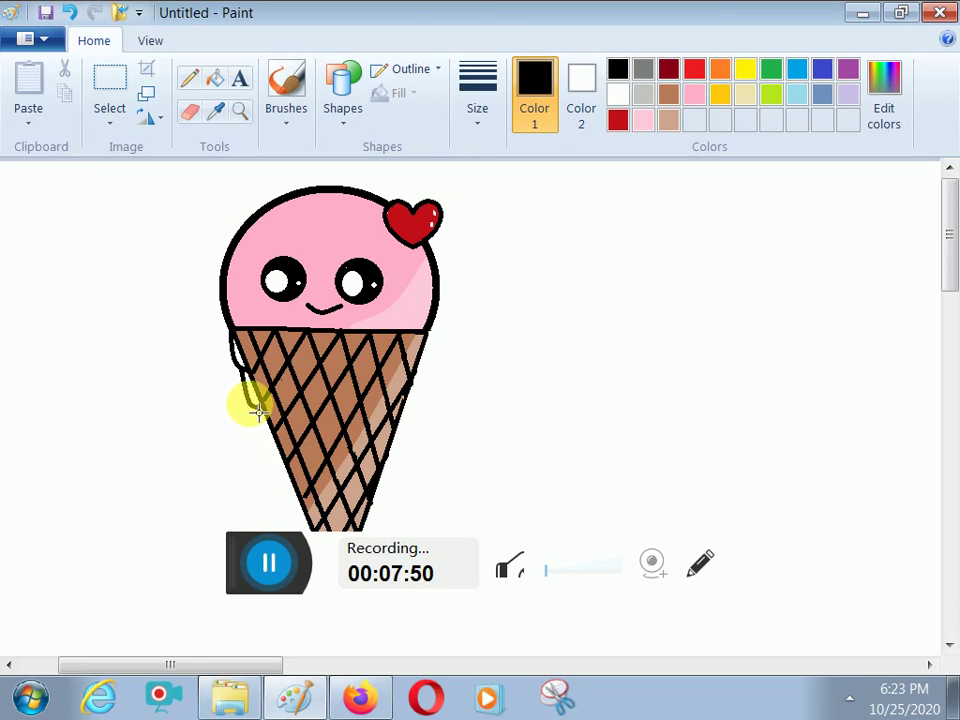
- Fill both drip outlines beside the cone's upper-left edge with the scoop's pink
{"action": "left_click", "coordinate": [212, 84]}
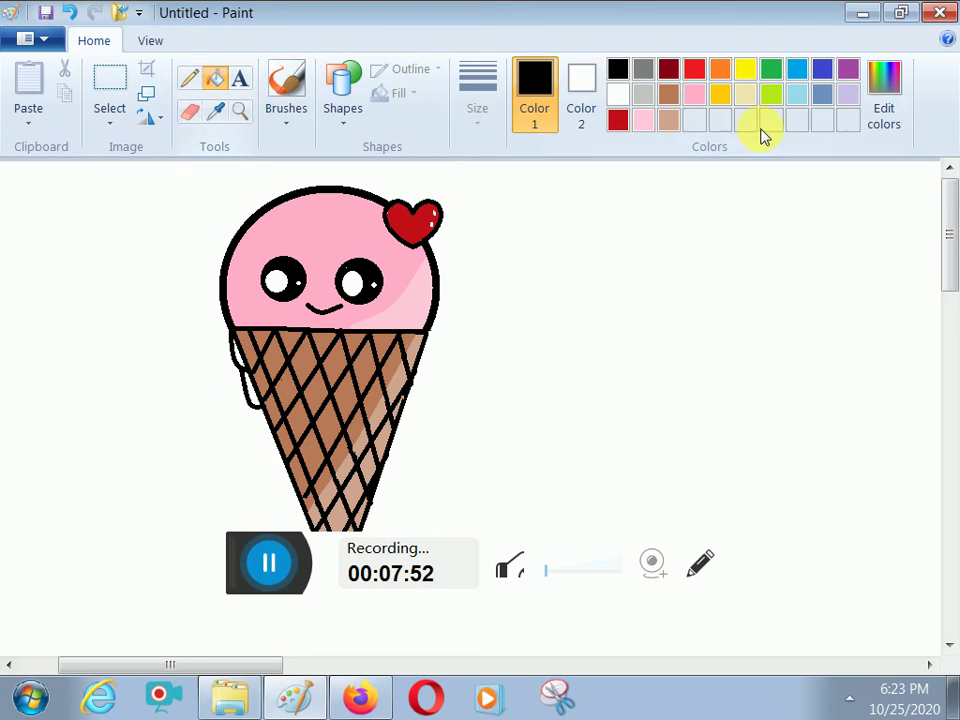
{"action": "left_click", "coordinate": [645, 122]}
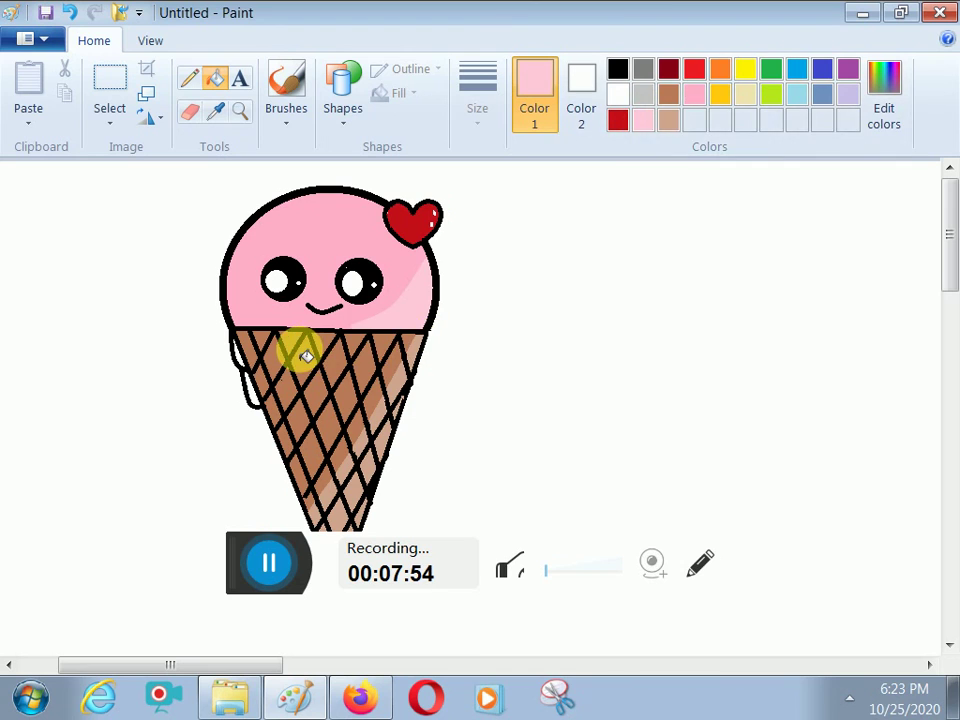
{"action": "left_click", "coordinate": [243, 358]}
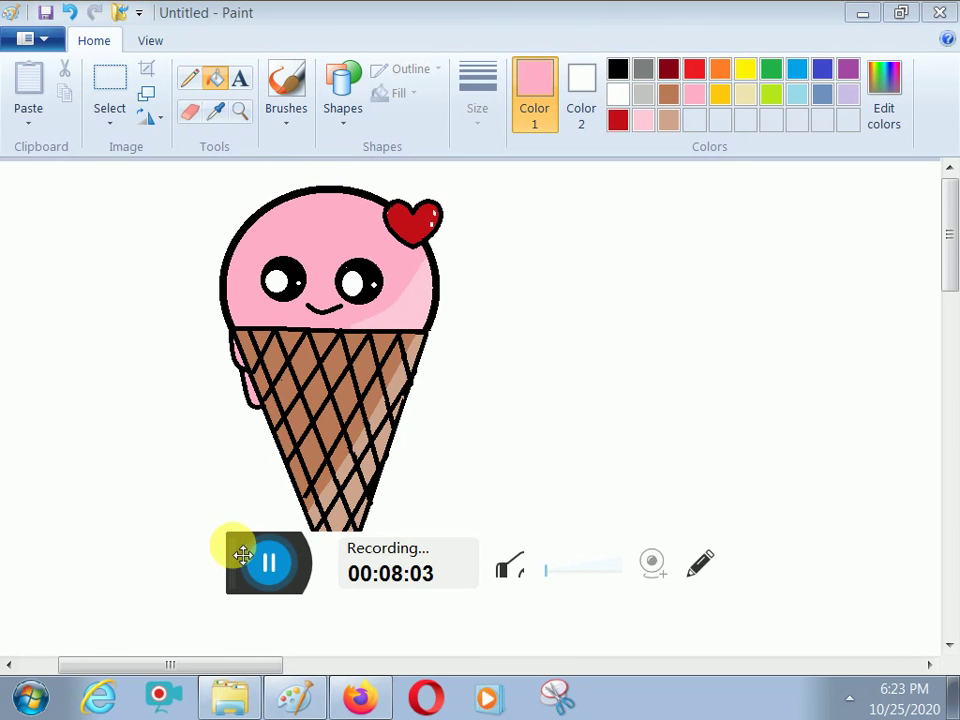
{"action": "left_click_drag", "start_coordinate": [236, 547], "coordinate": [347, 632]}
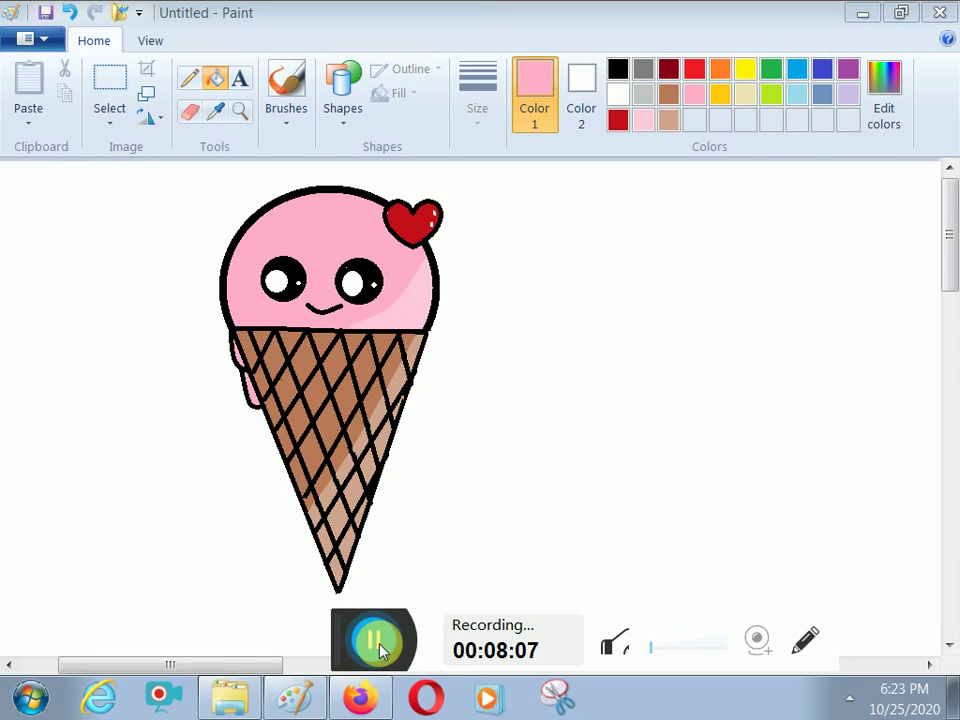